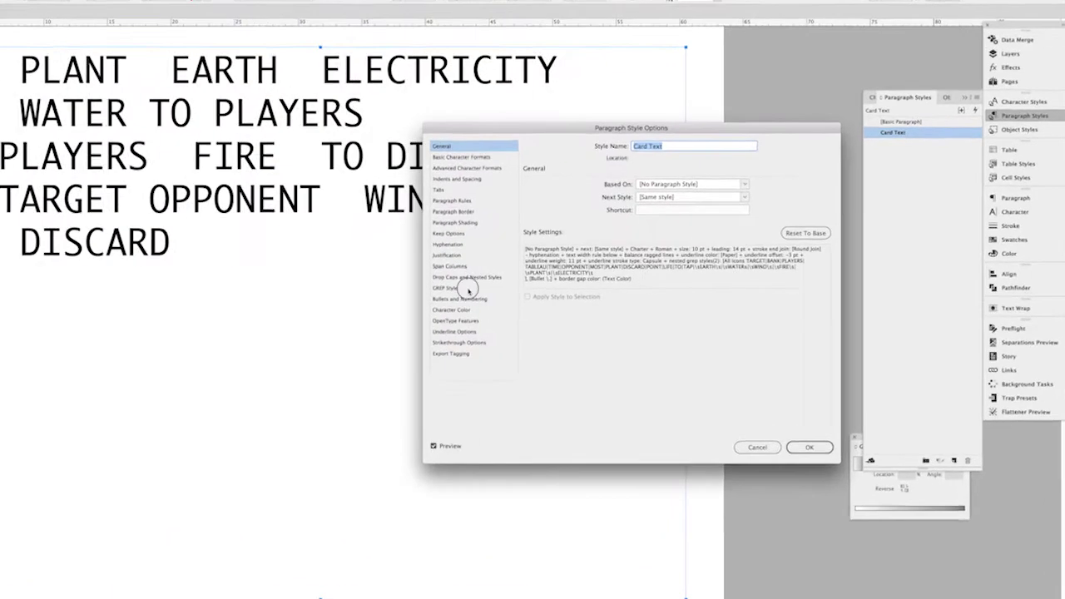
Step: Show Card Text's GREP Style rules: All Icons on the keyword list and Bullet on periods
click(539, 287)
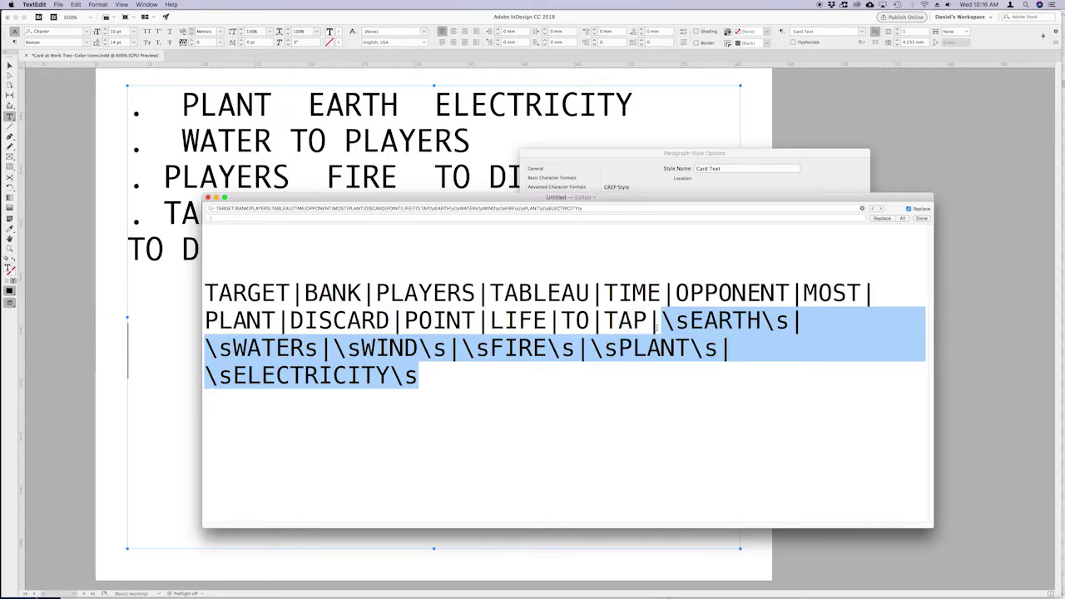
Step: Return to InDesign's Card Text paragraph style options from TextEdit
click(627, 166)
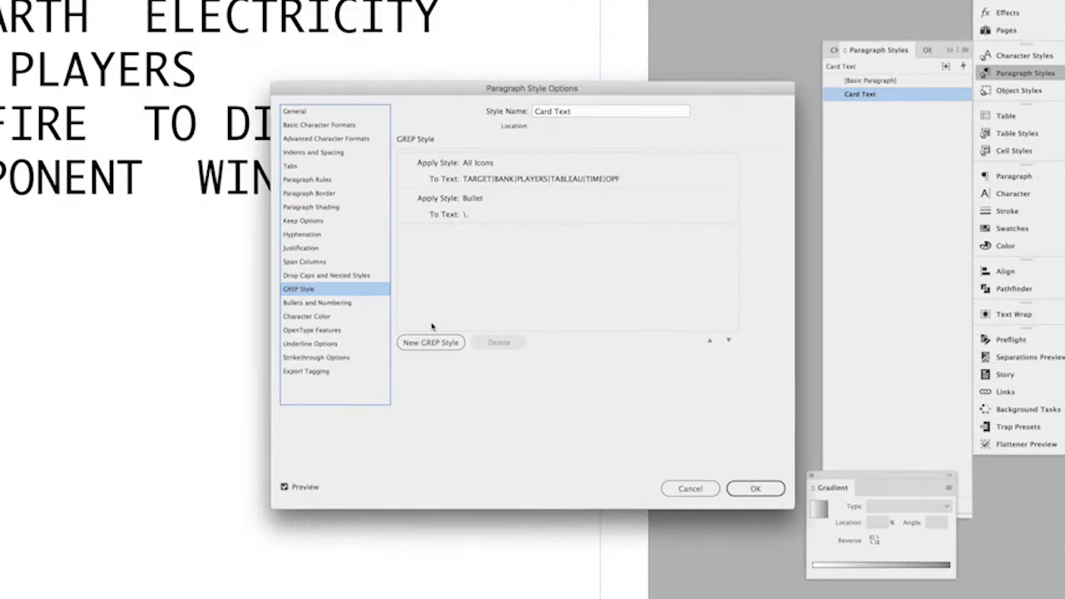
Step: Add a GREP rule applying a new Resource Icons character style to the pasted \sEARTH\s|\sWATER\s… pattern
click(365, 350)
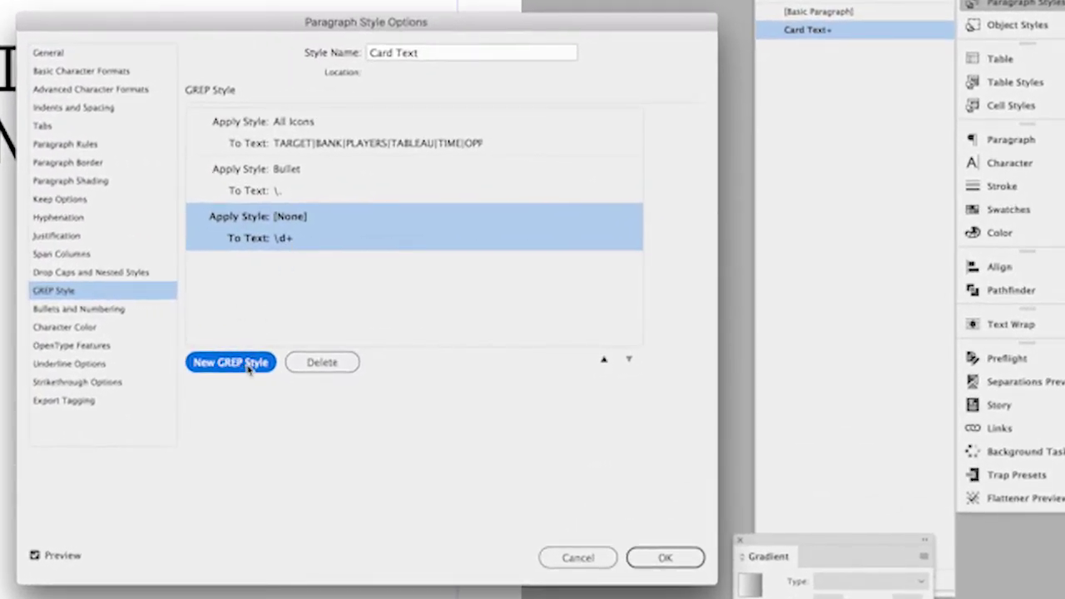
click(301, 218)
click(304, 216)
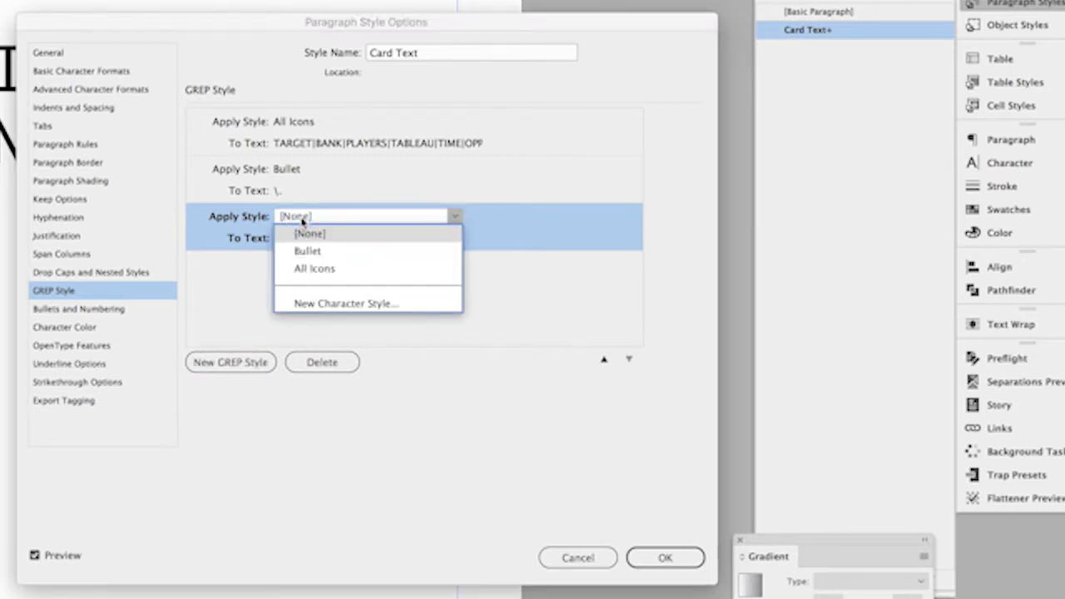
click(334, 305)
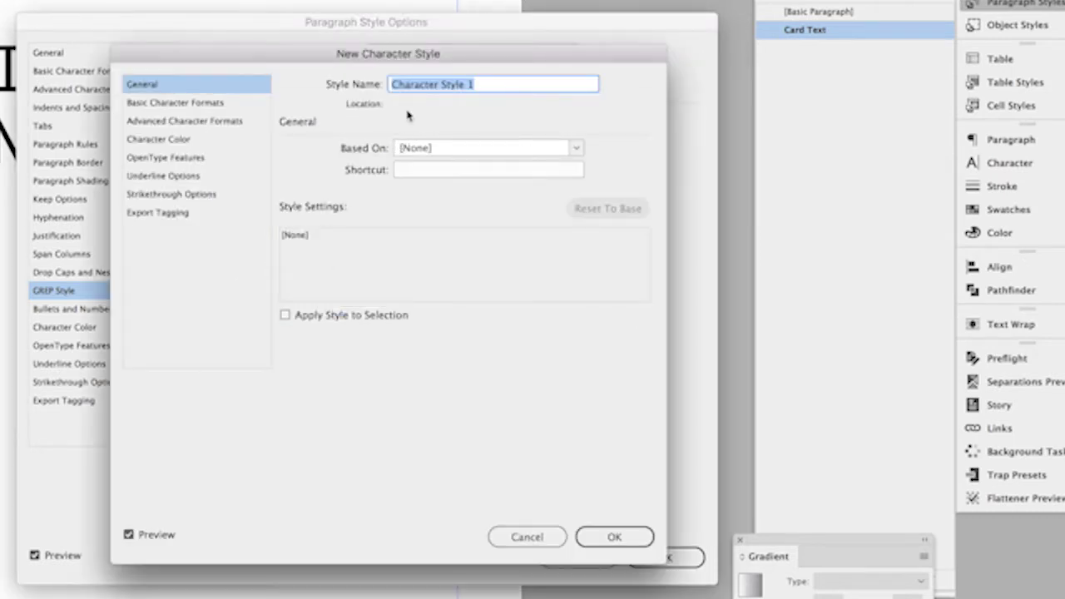
text(Resour)
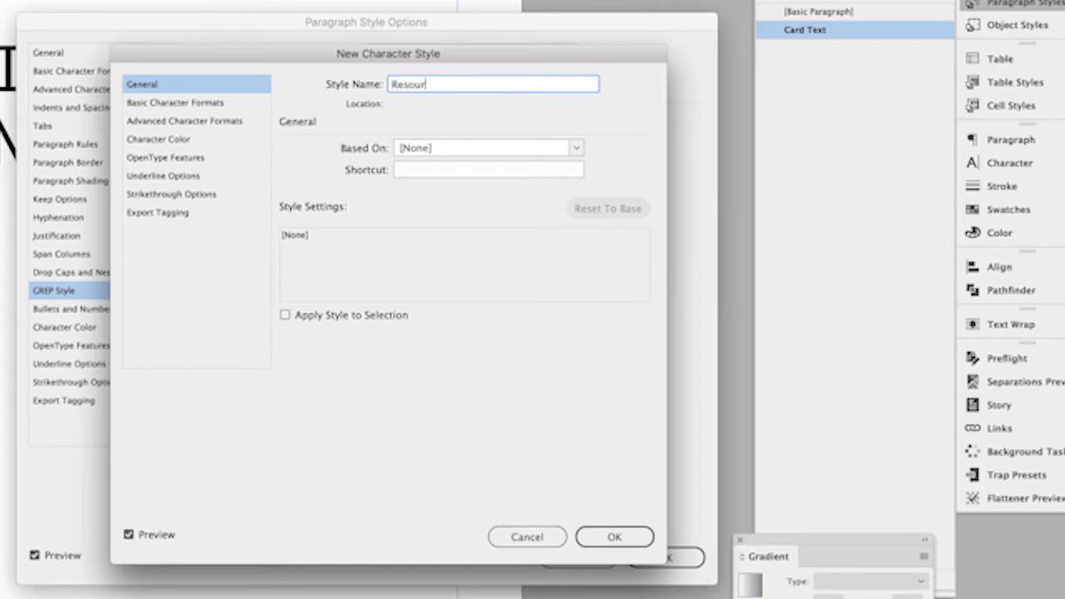
text(ce Icons)
click(614, 537)
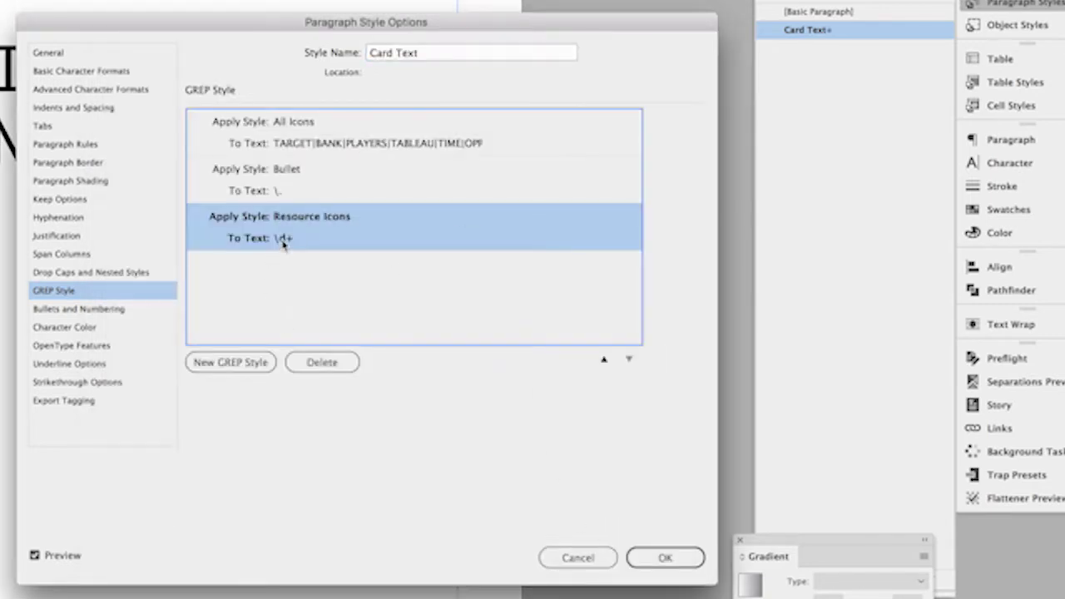
click(283, 239)
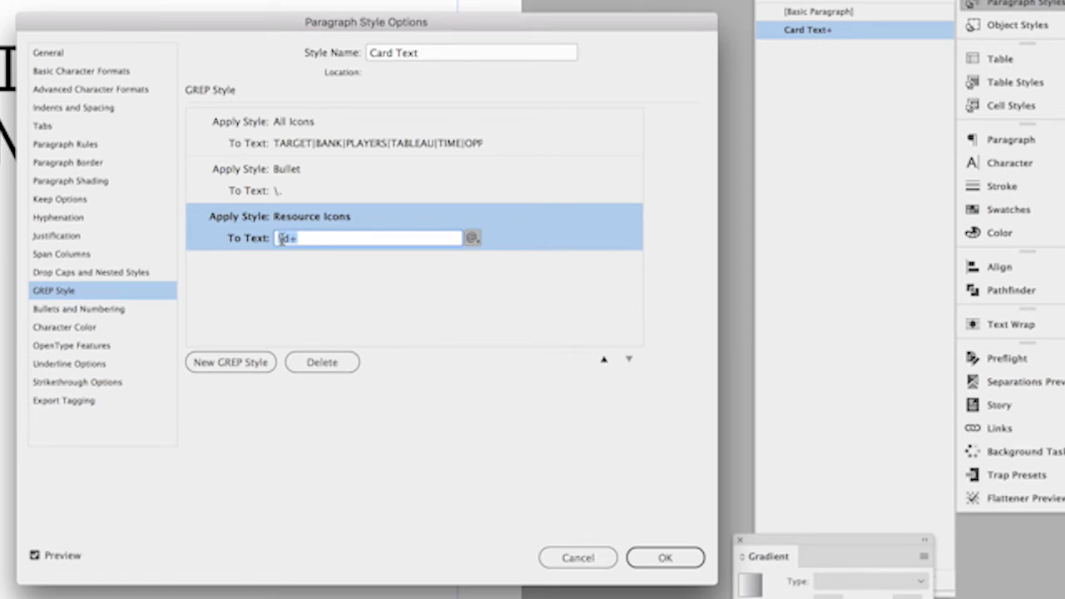
key(super+v)
Step: Check the start and end of the pasted resource-word pattern in the rule's To Text field
click(283, 239)
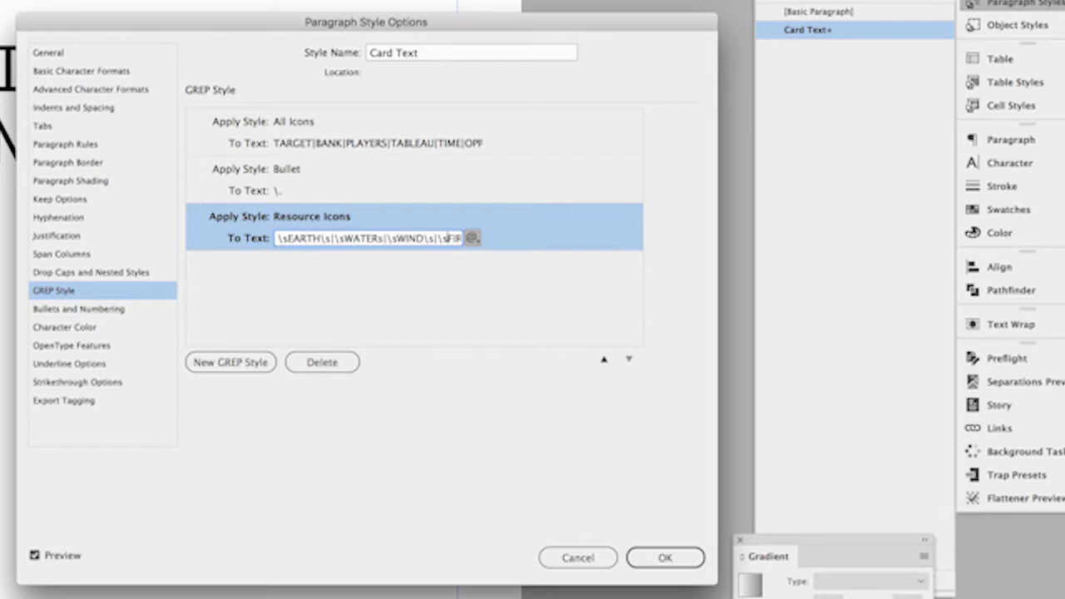
click(457, 239)
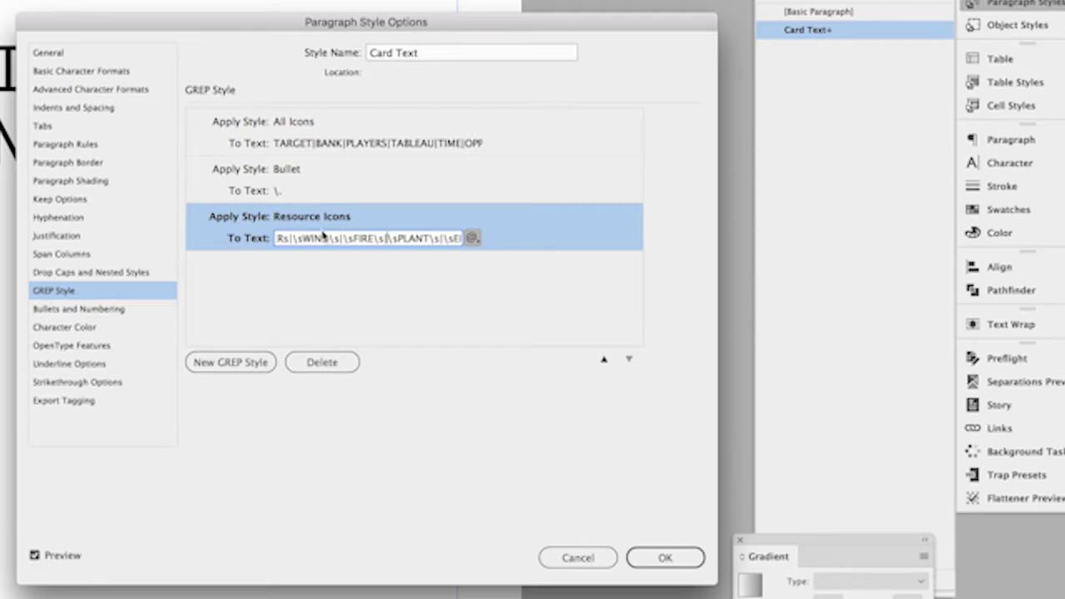
click(297, 240)
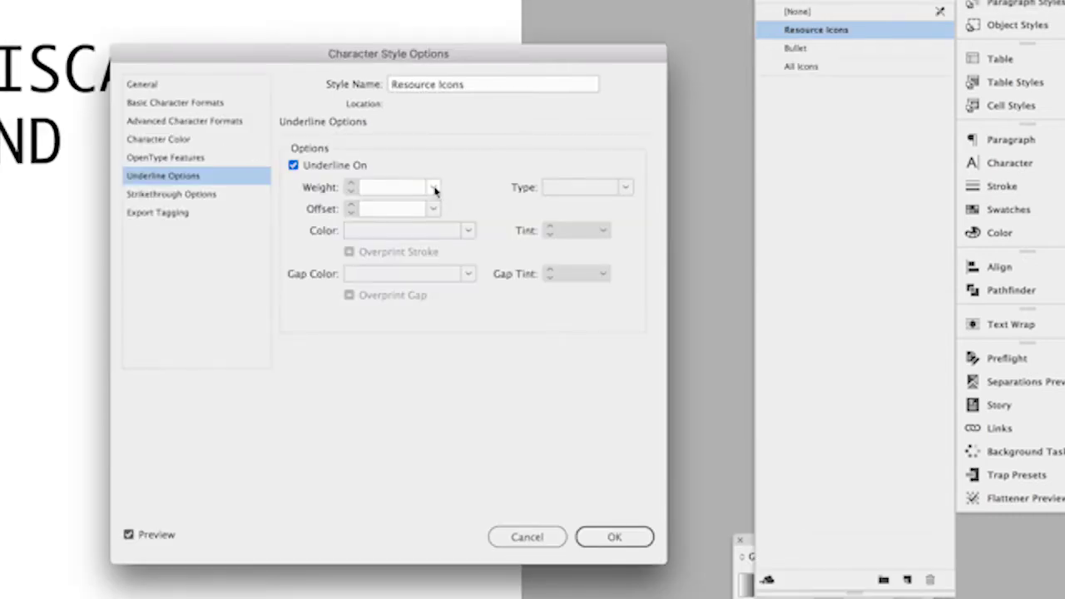
Step: Give the Resource Icons underline a 10 pt weight, Capsule type and 3 pt offset
click(434, 188)
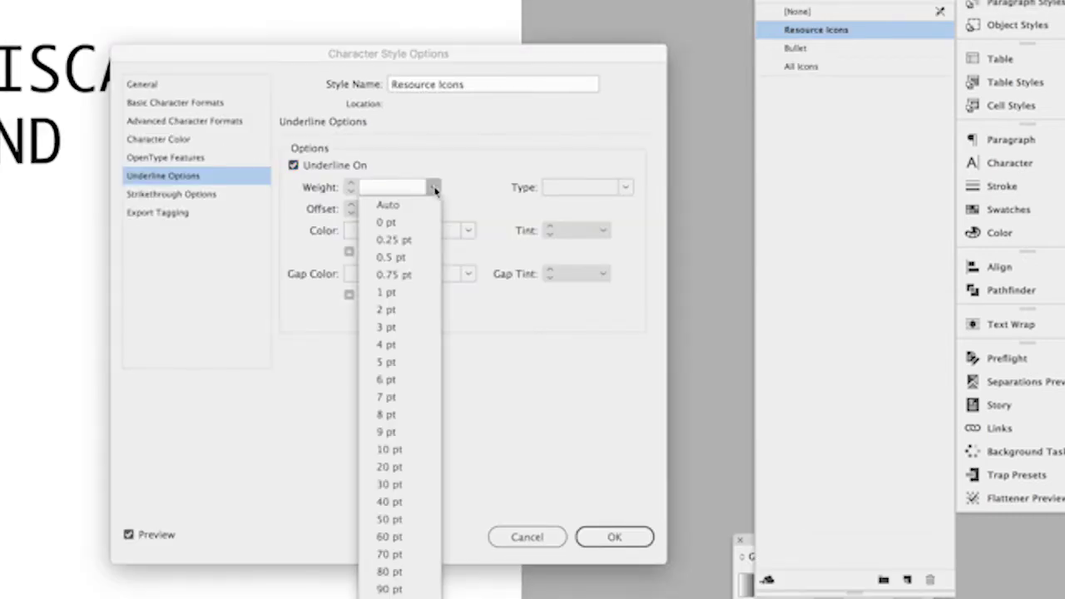
click(403, 450)
click(546, 189)
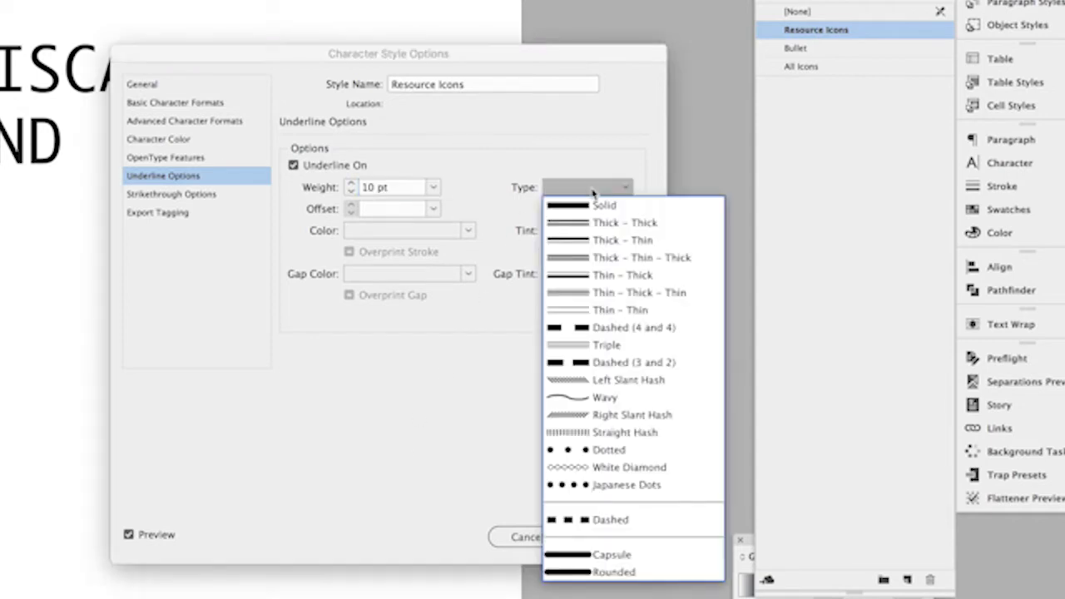
click(617, 564)
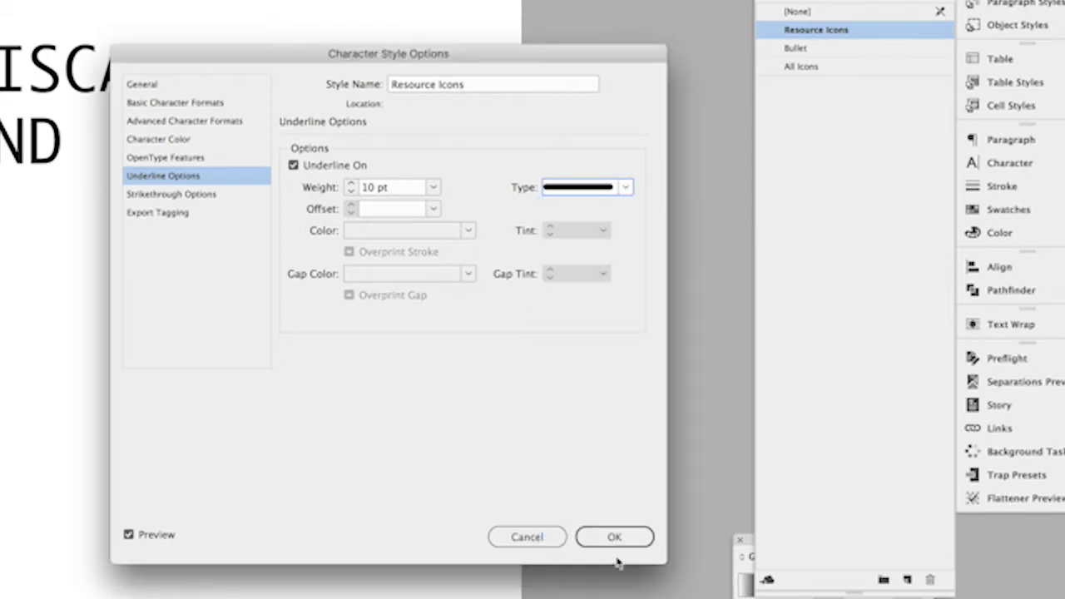
click(432, 209)
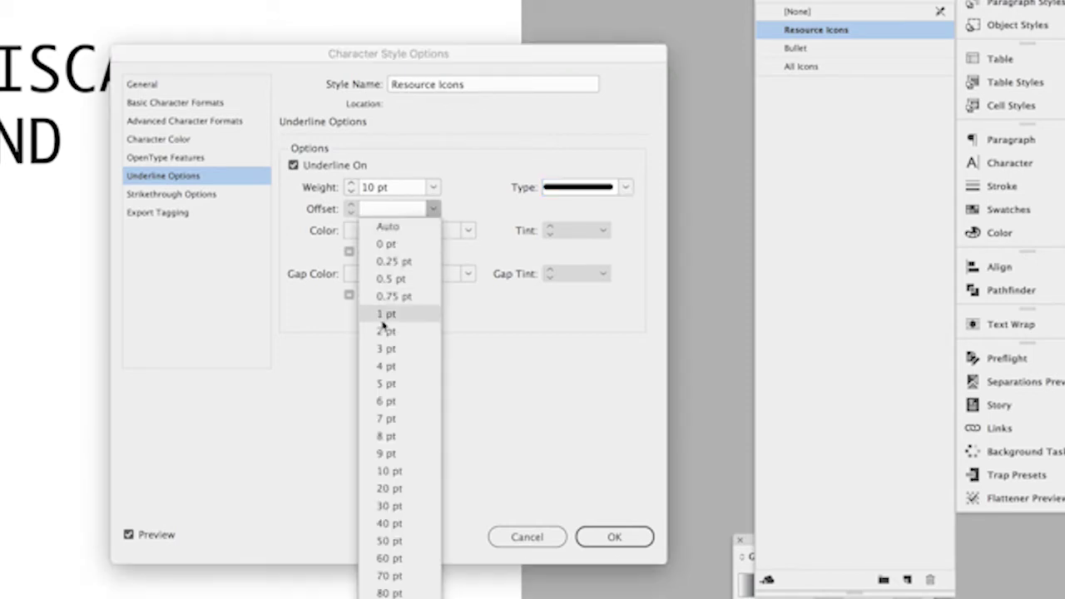
click(390, 348)
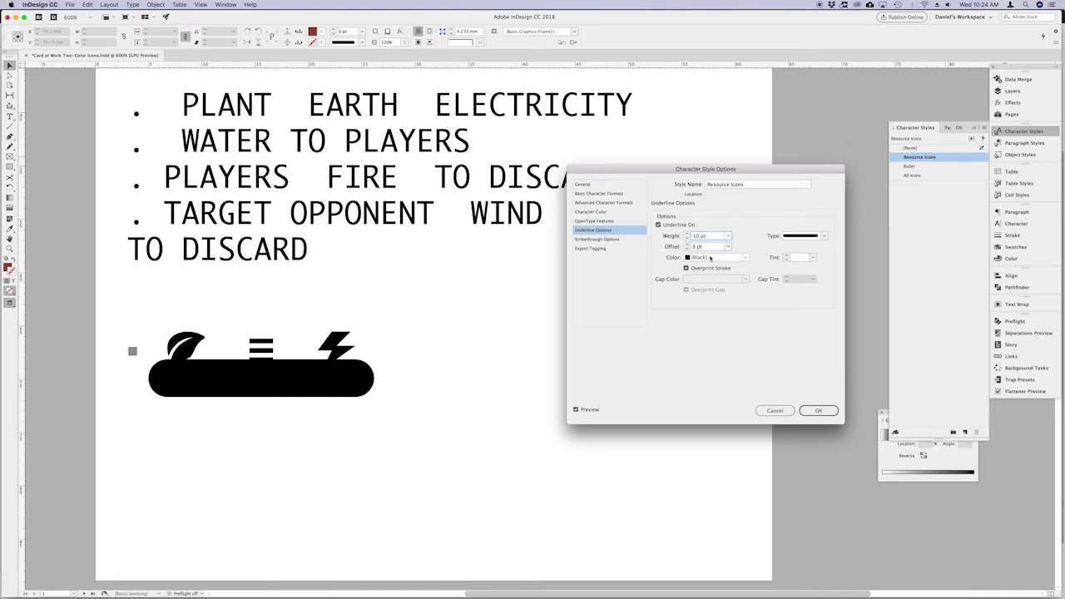
Step: Make the Resource Icons underline yellow, 12 pt thick, with a -5 pt offset
click(712, 257)
click(718, 327)
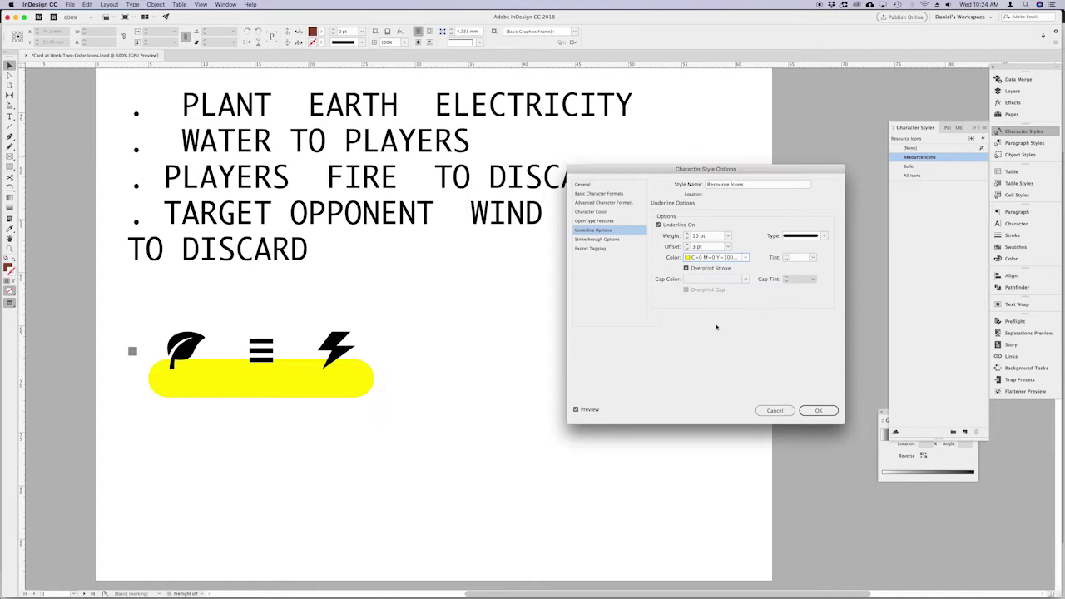
key(Up)
key(Up)
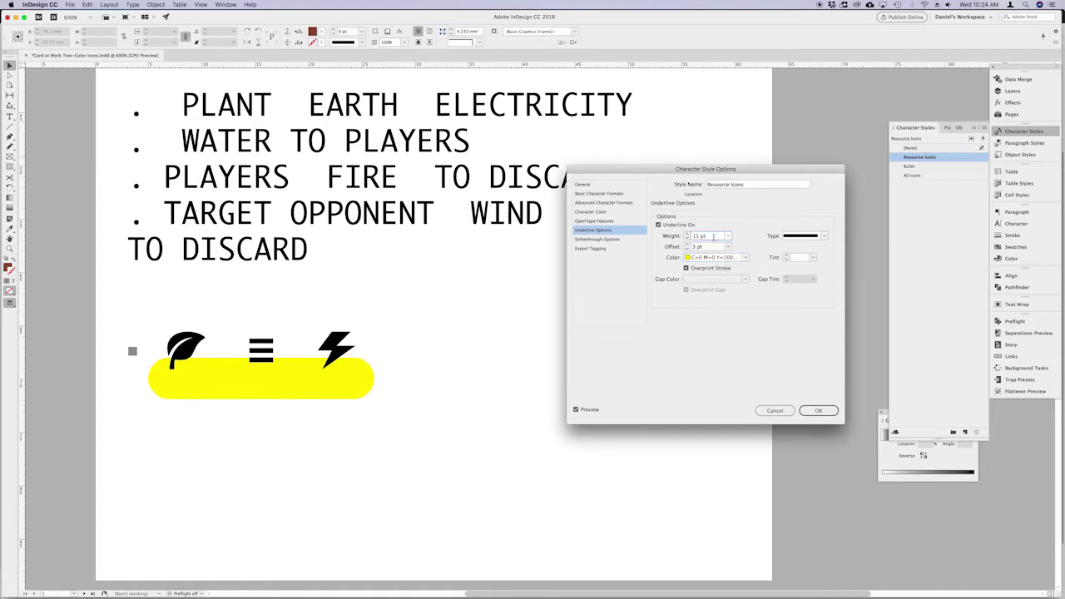
key(Up)
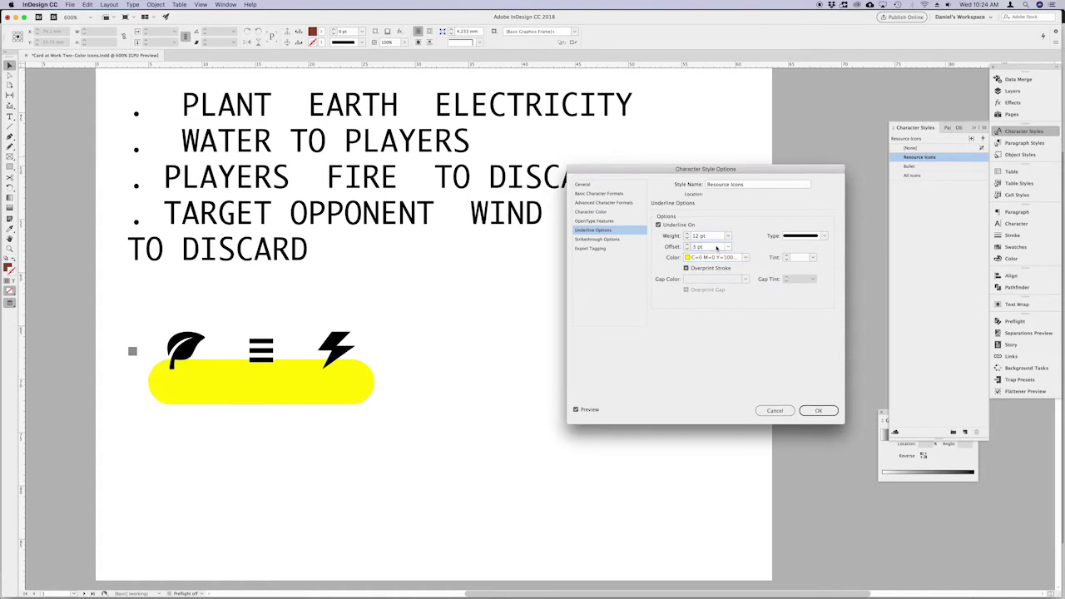
key(Down)
key(Down)
key(Down)
key(Down)
key(Down)
key(Down)
key(Down)
key(Down)
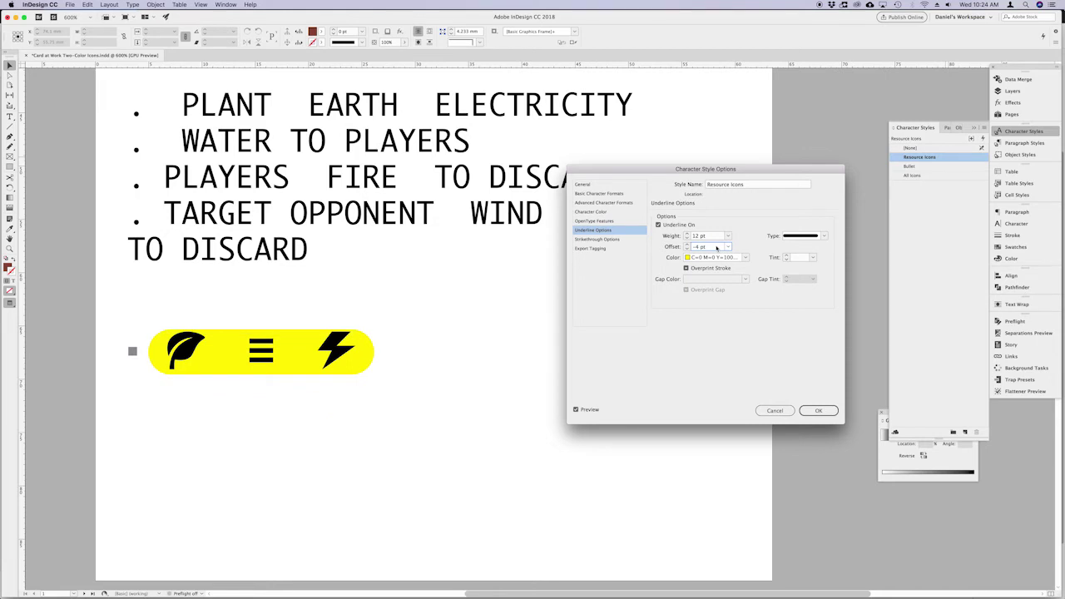
key(Down)
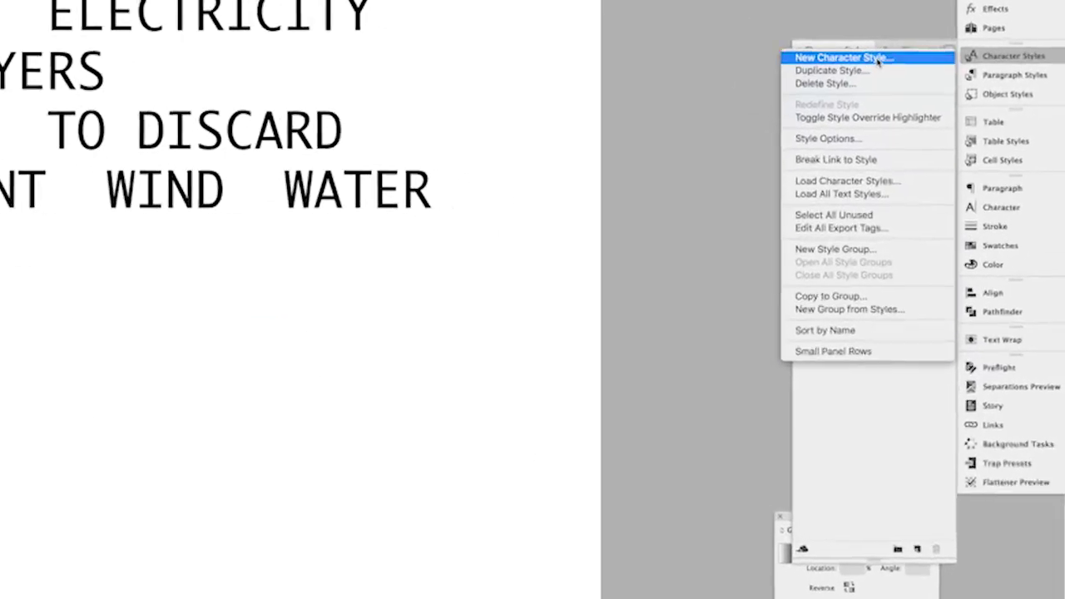
Step: Create a Plant character style based on Resource Icons with a green C=100 M=0 Y=100 K=0 underline
click(860, 69)
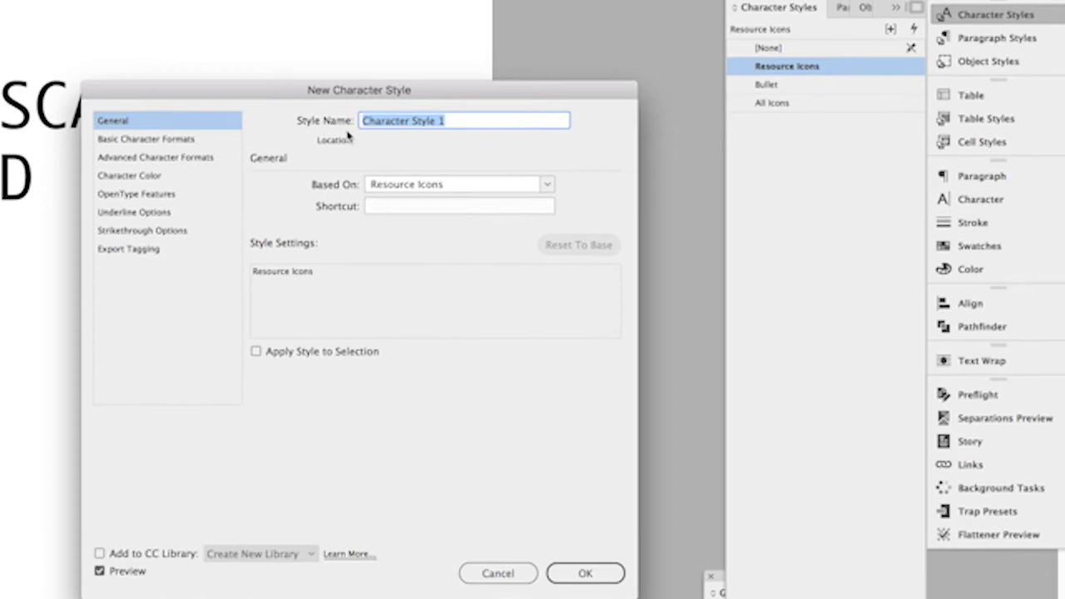
text(Plant)
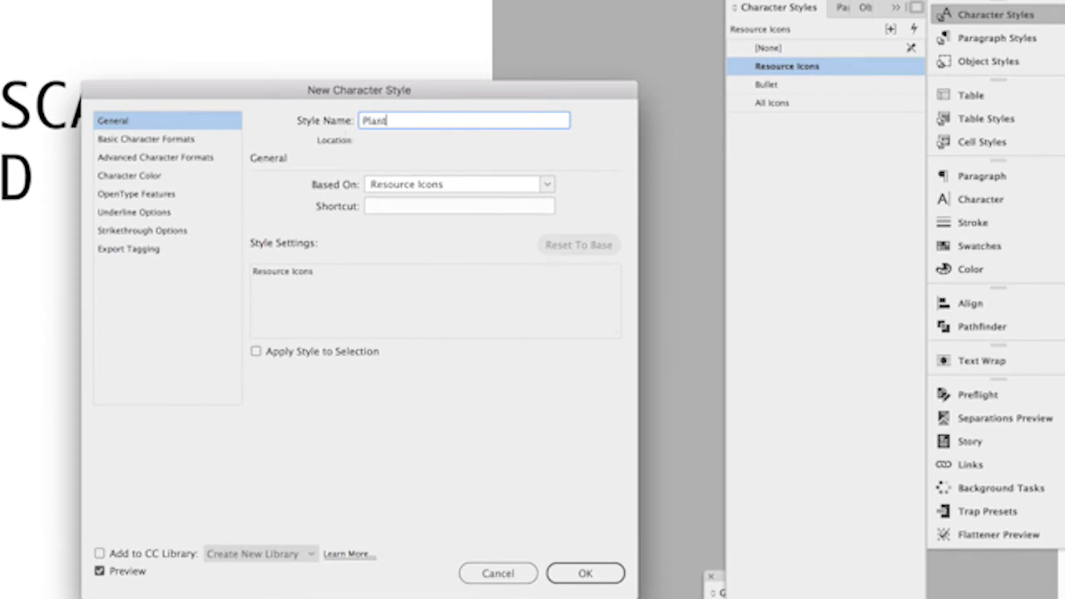
click(420, 188)
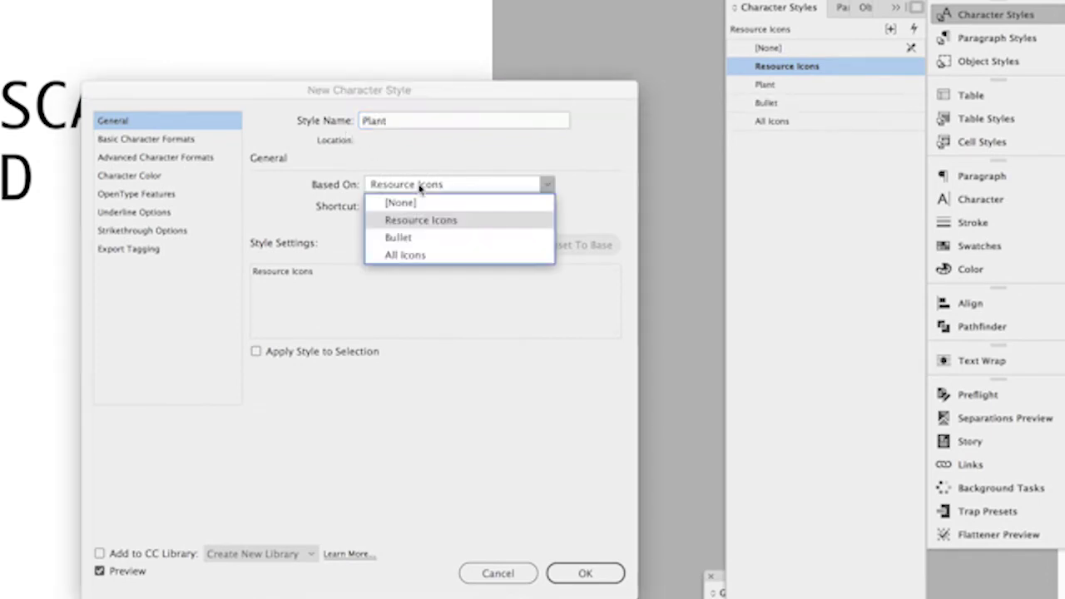
click(401, 159)
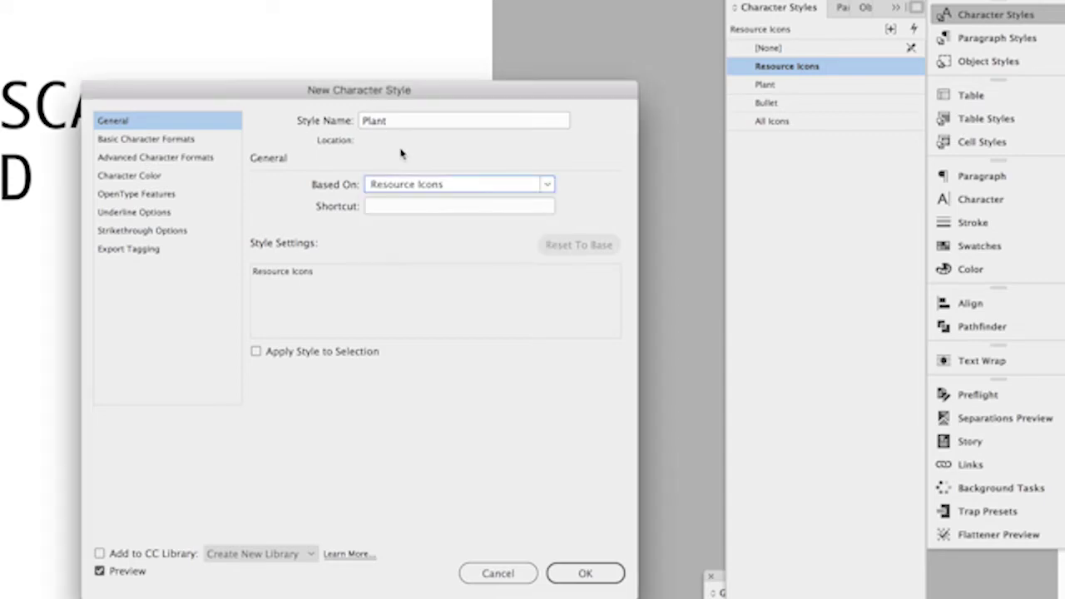
click(158, 175)
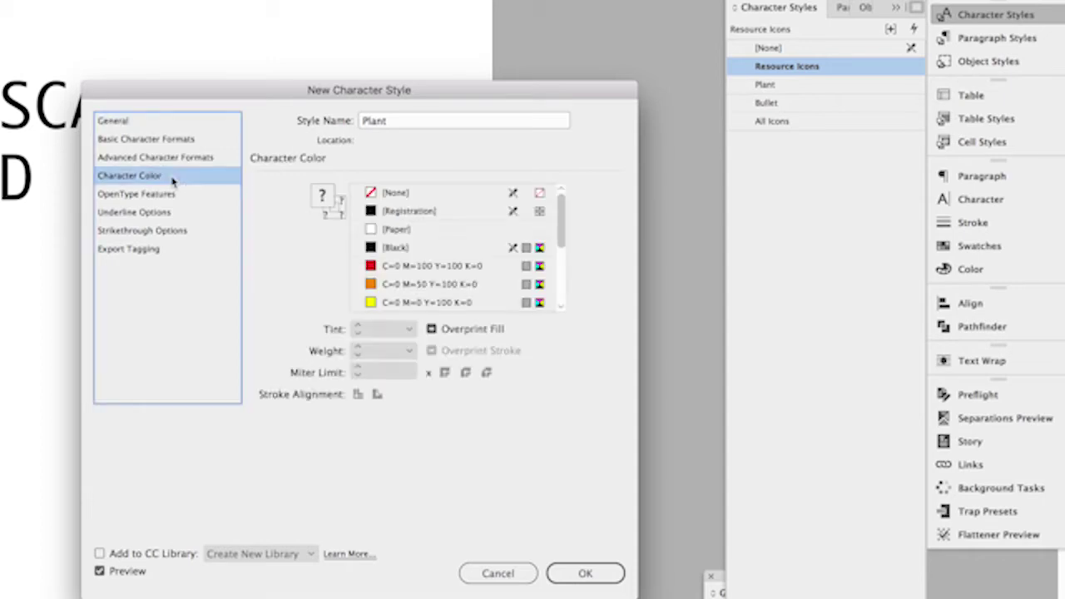
click(177, 216)
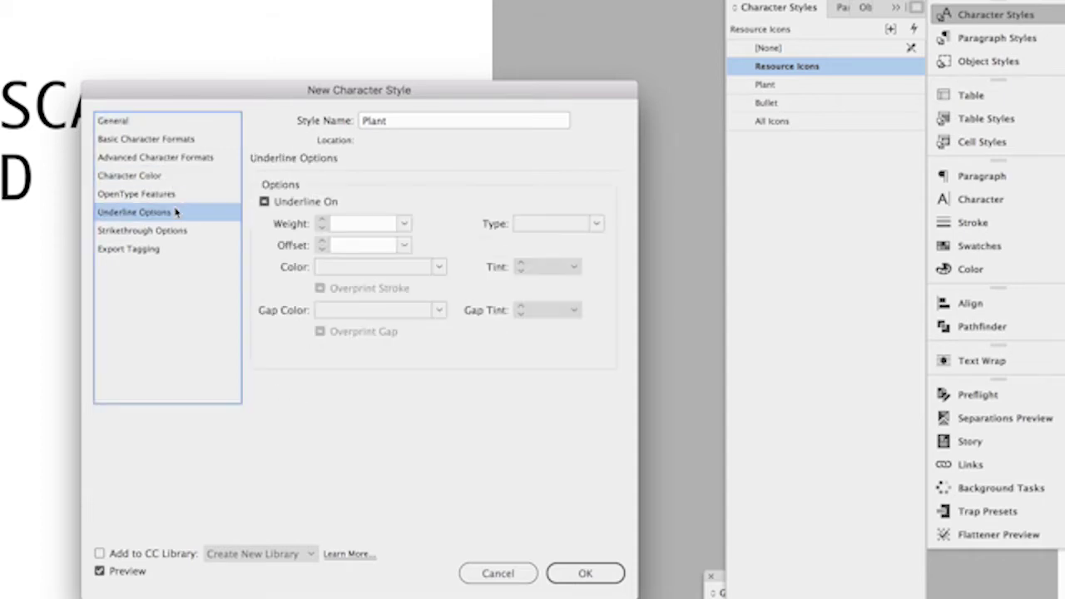
click(317, 204)
click(414, 266)
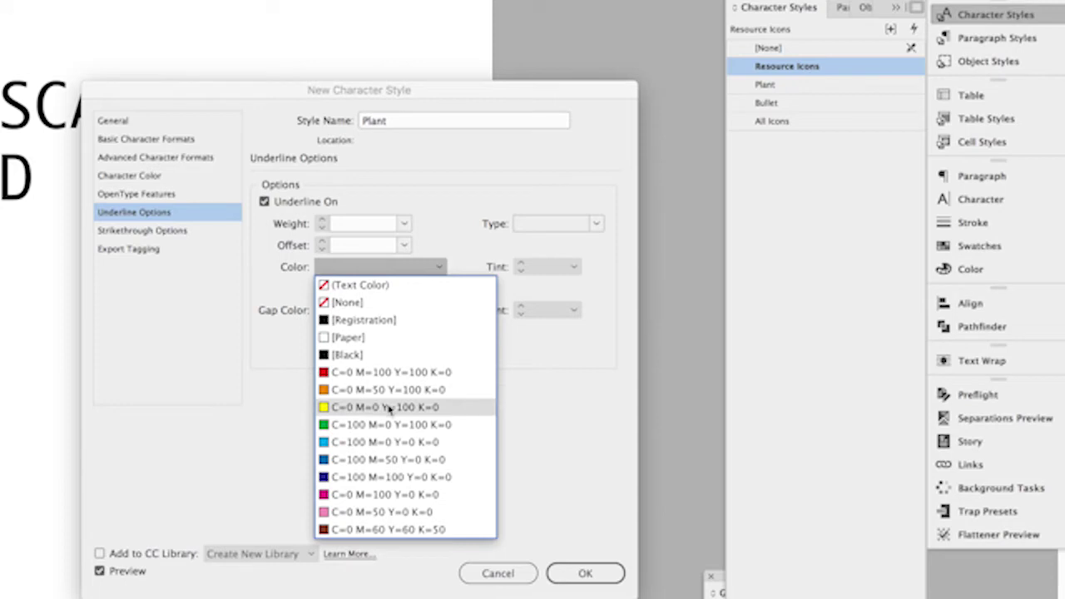
click(393, 425)
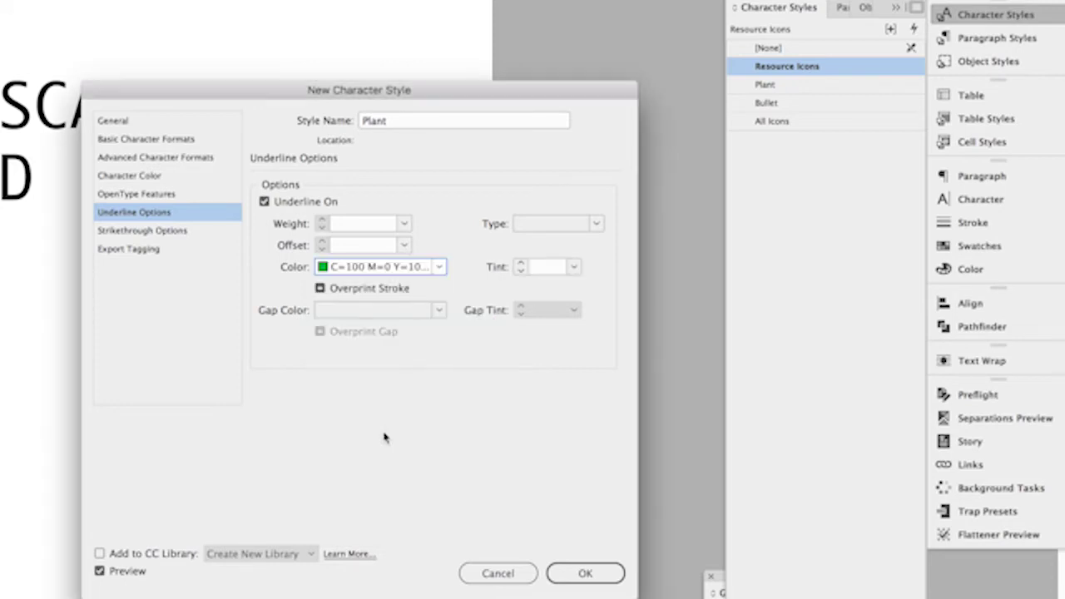
click(587, 573)
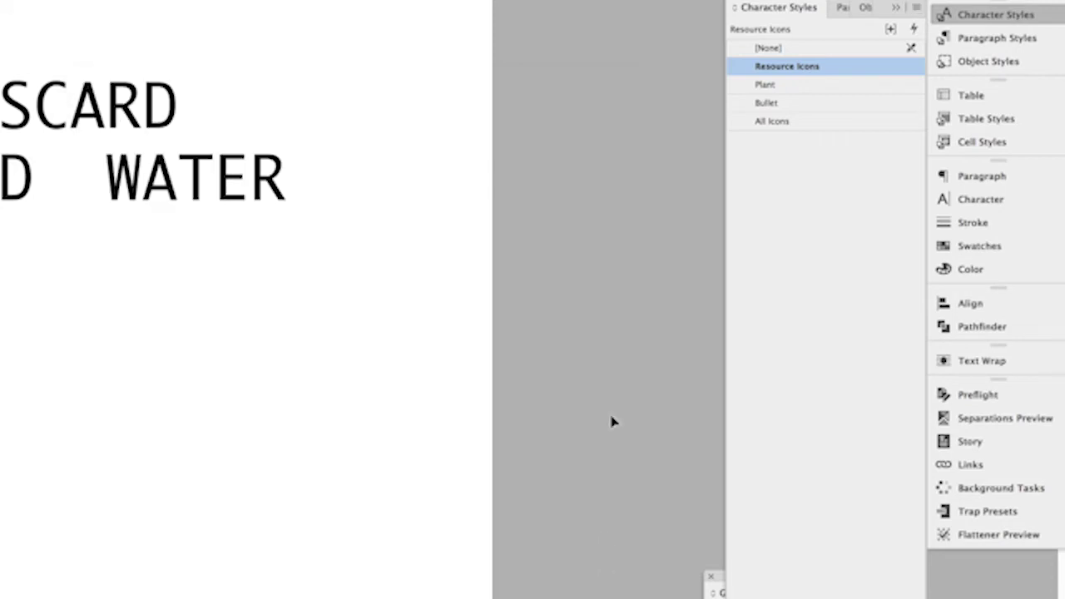
Step: Add a new GREP rule to the Card Text style that applies the Plant character style
click(963, 37)
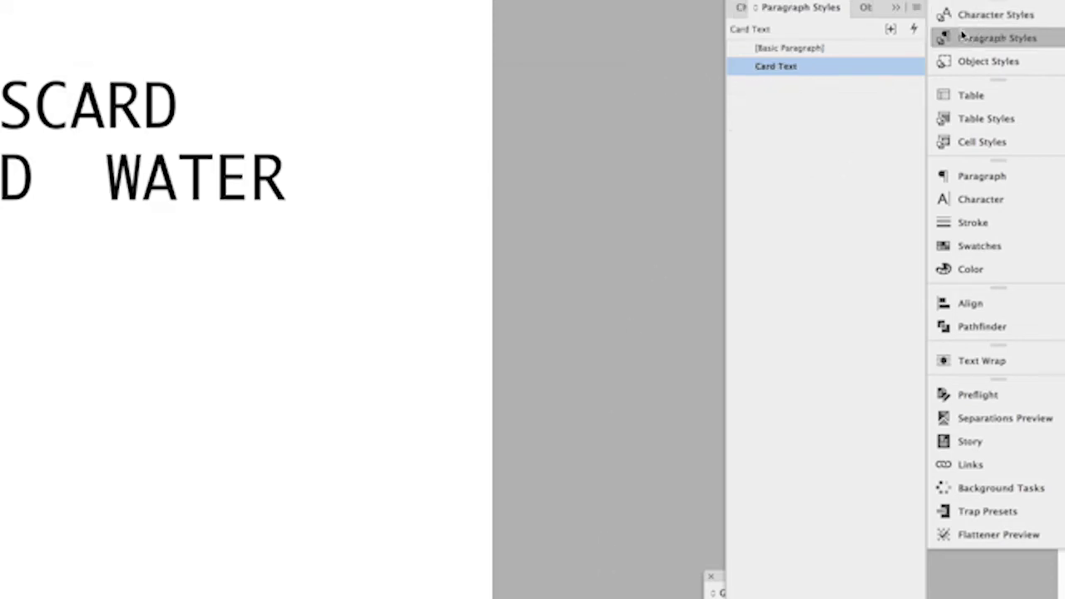
double_click(804, 73)
click(67, 327)
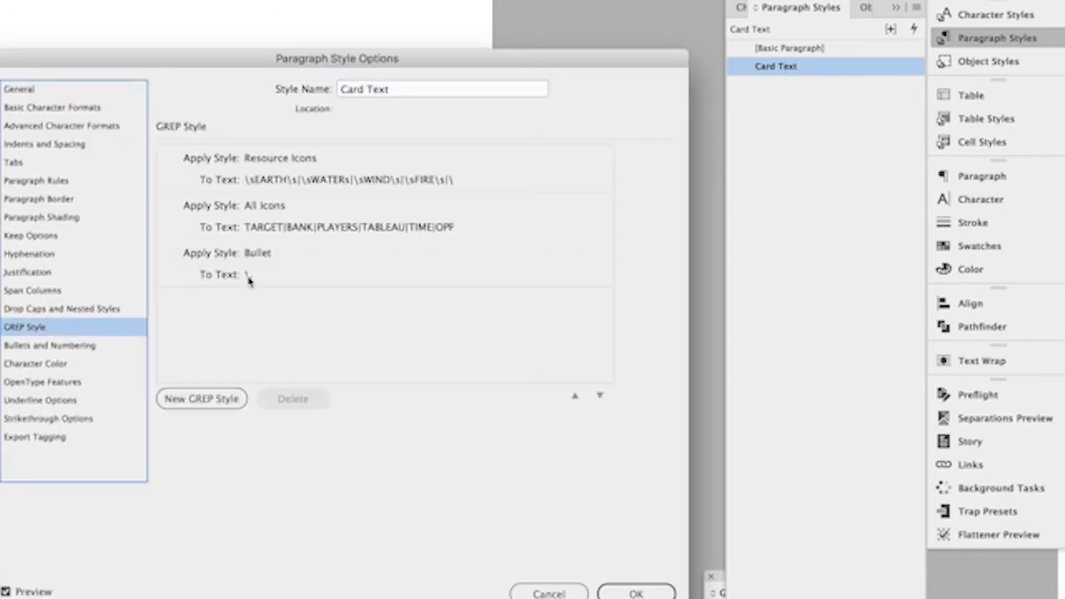
click(200, 399)
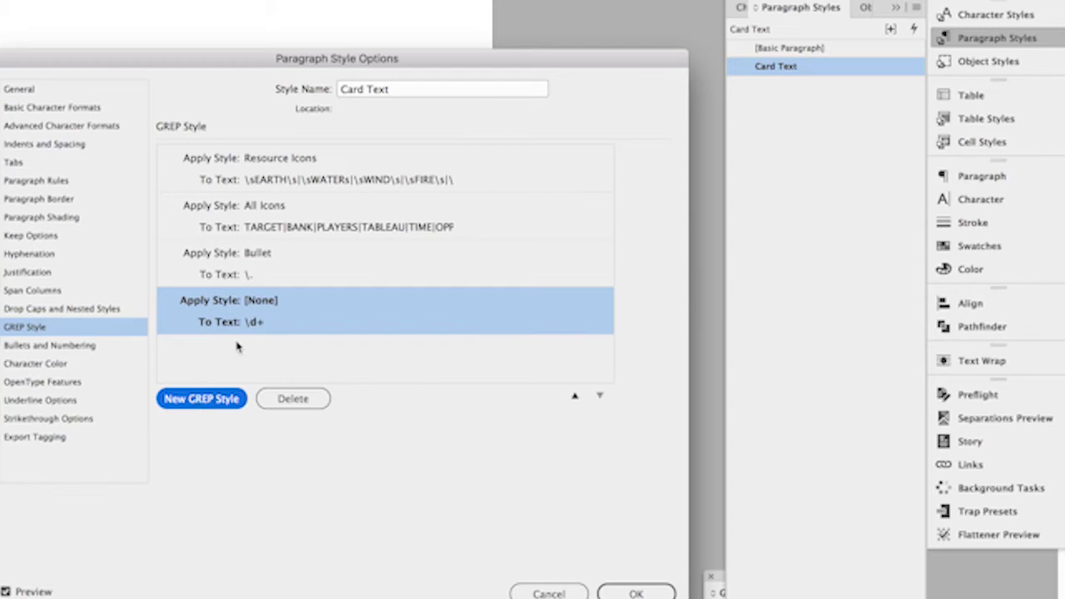
click(280, 300)
click(280, 301)
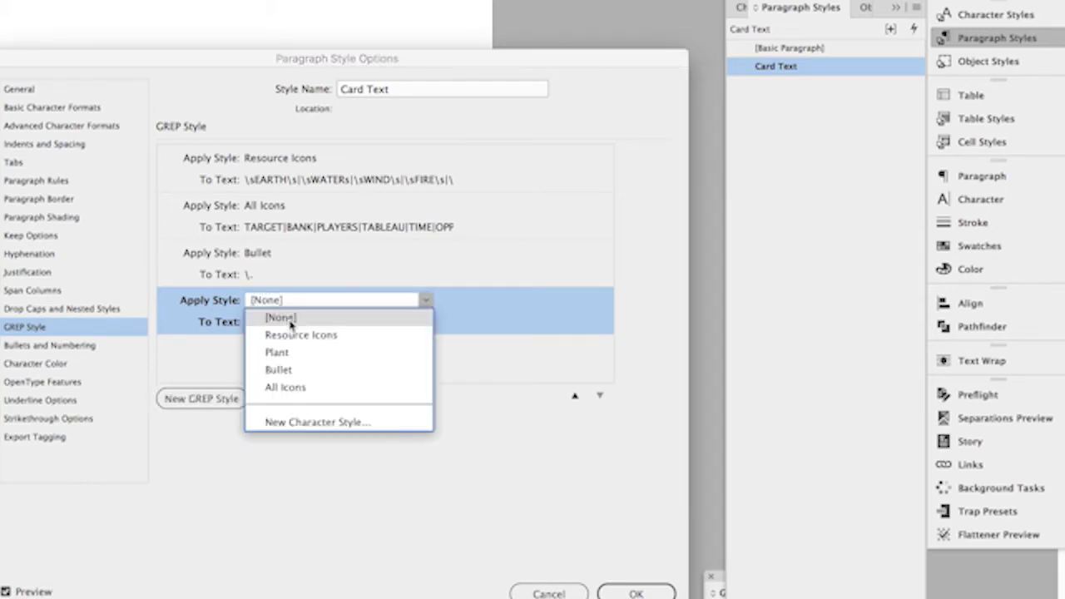
click(283, 351)
Step: Set the Plant rule's matched text to \sPLANT\s and confirm the Card Text changes
click(266, 323)
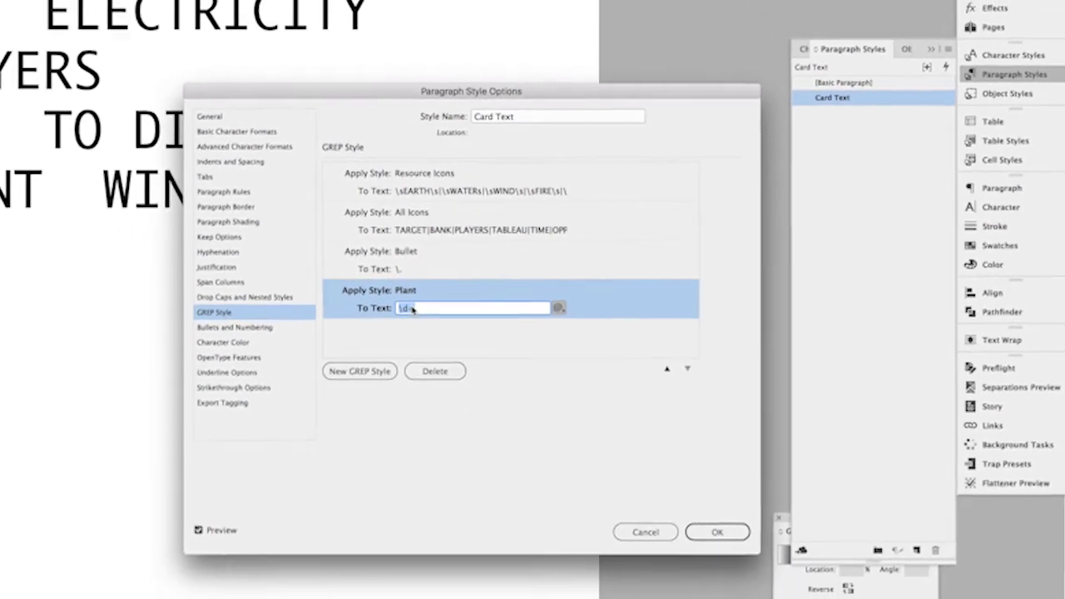
text(PLANT)
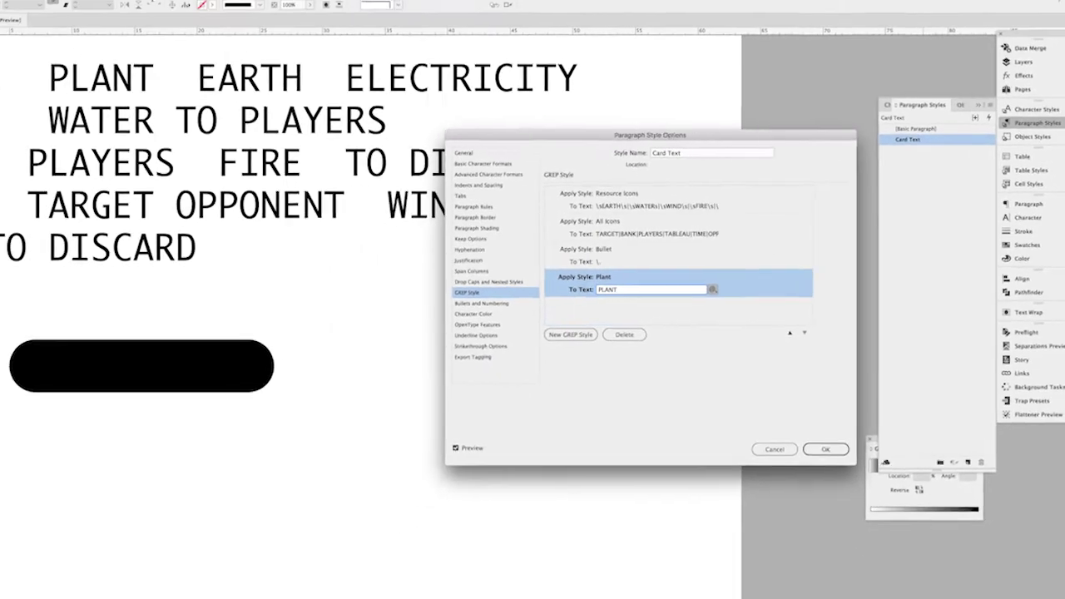
key(Tab)
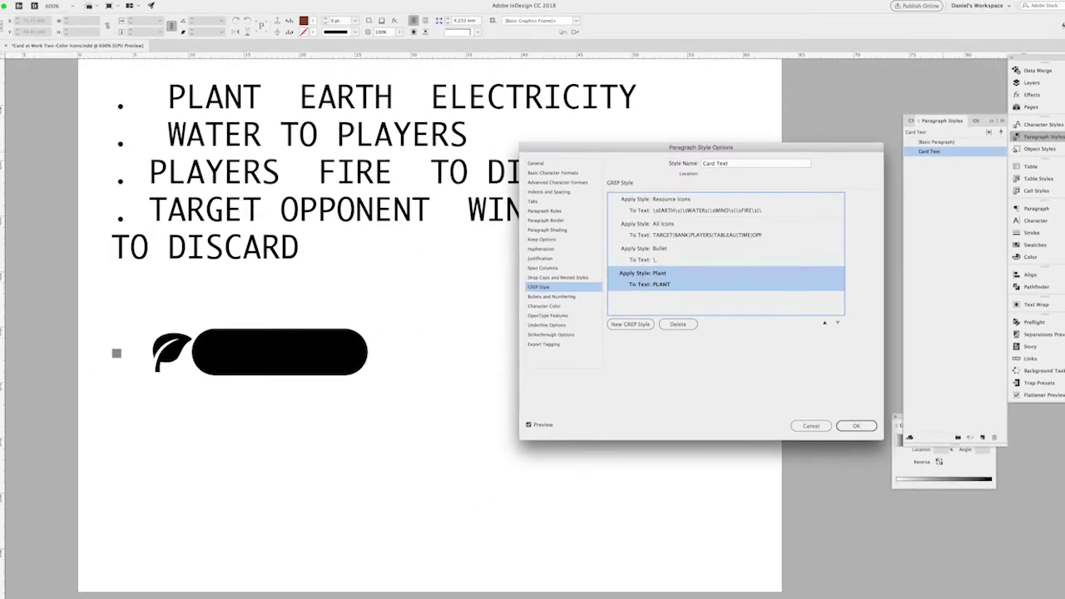
click(668, 285)
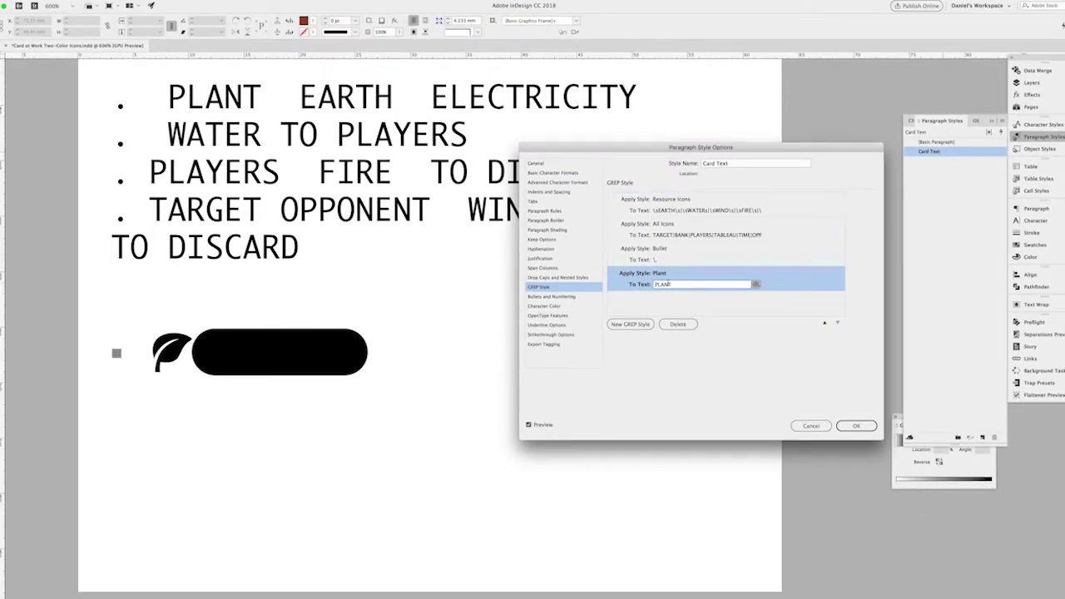
key(Home)
text(\)
key(Tab)
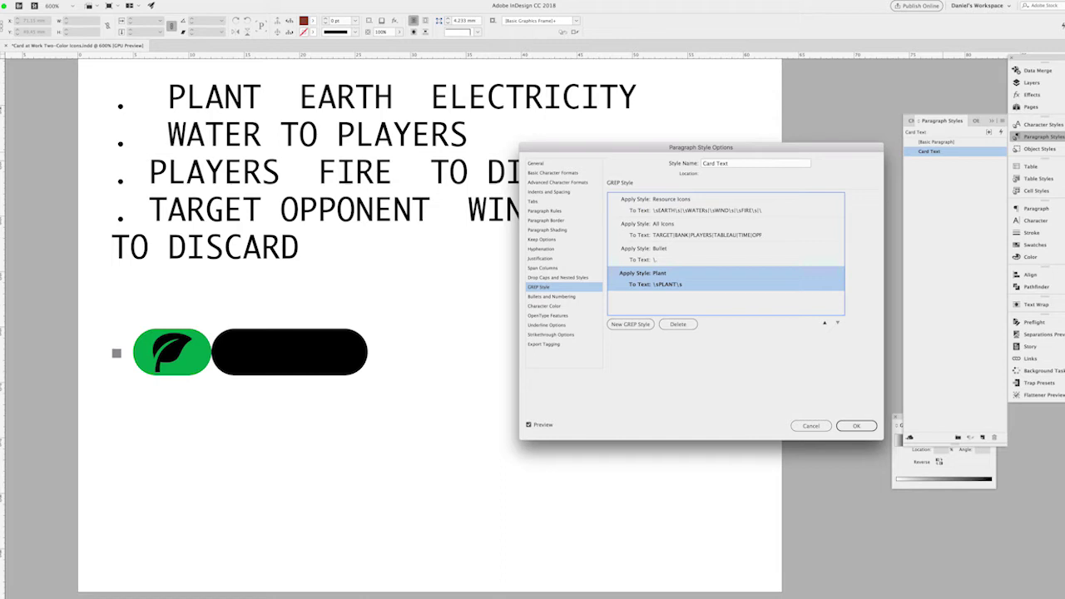
click(847, 425)
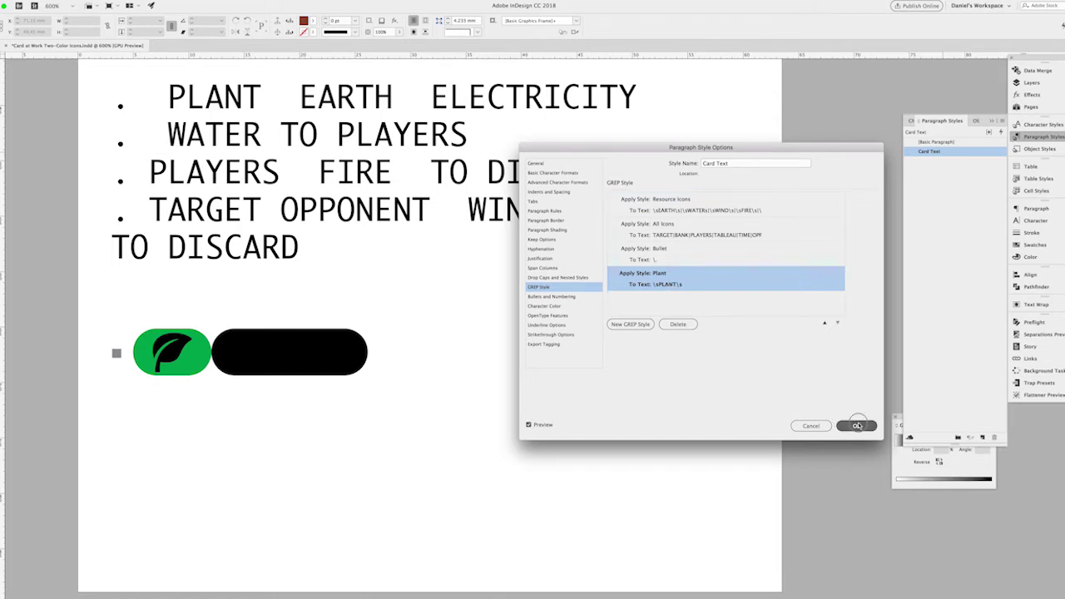
click(214, 360)
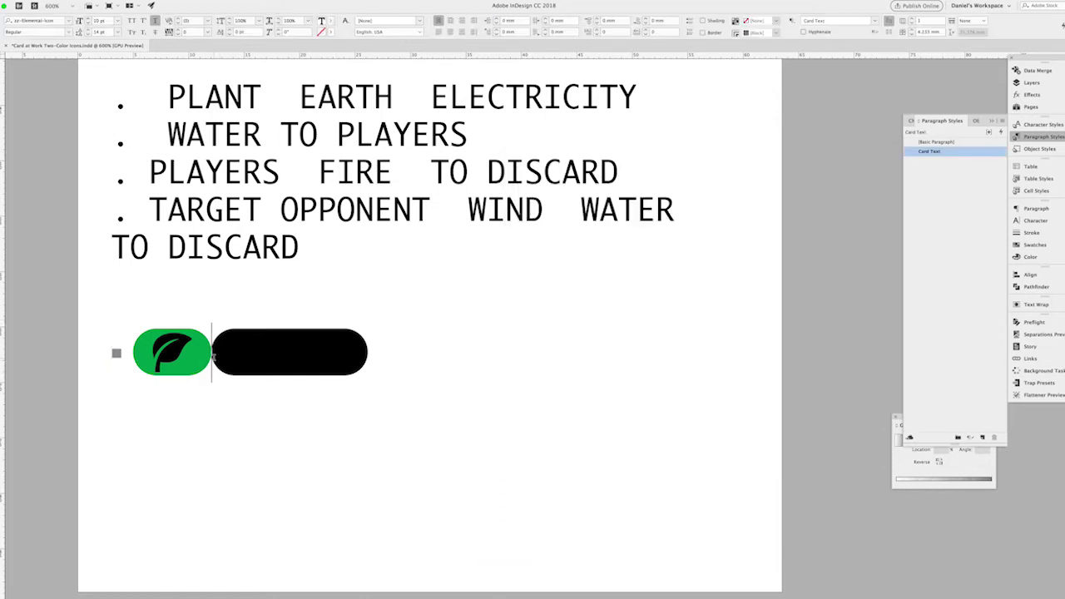
click(211, 356)
key(super+v)
key(super+z)
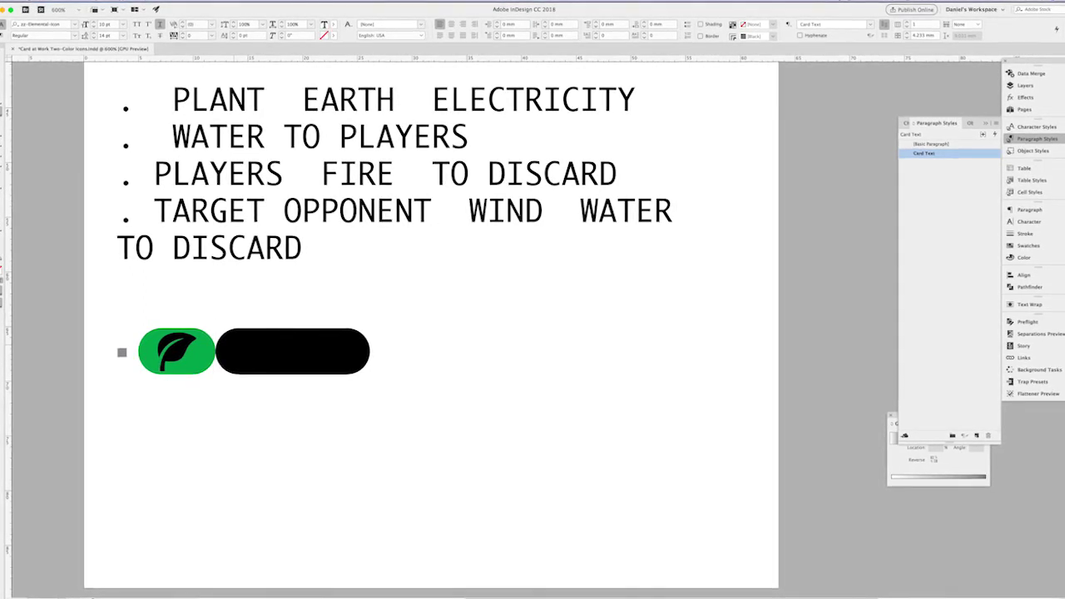
key(Escape)
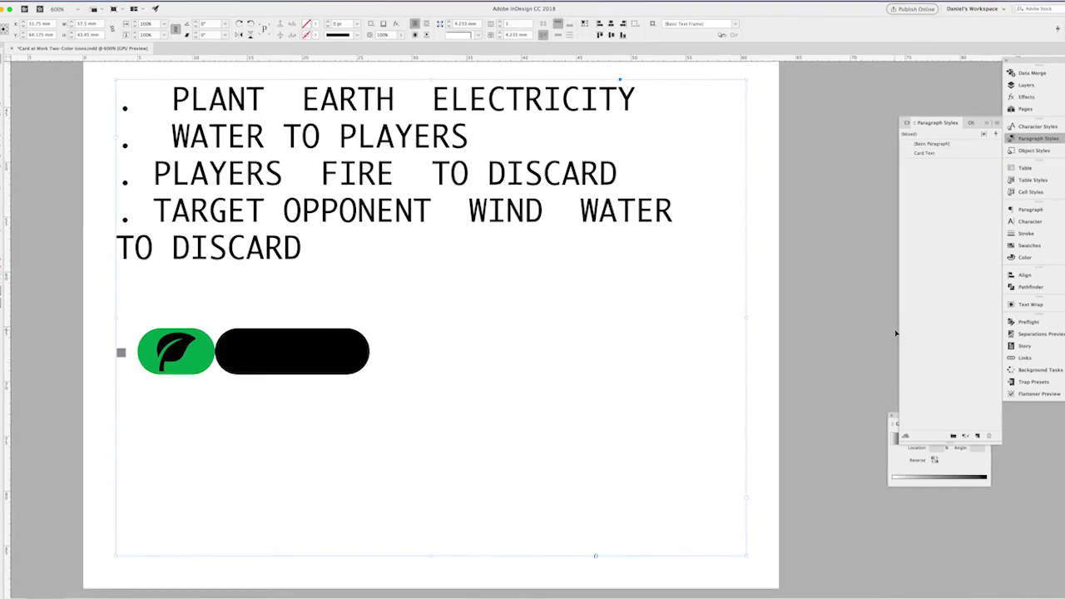
click(808, 319)
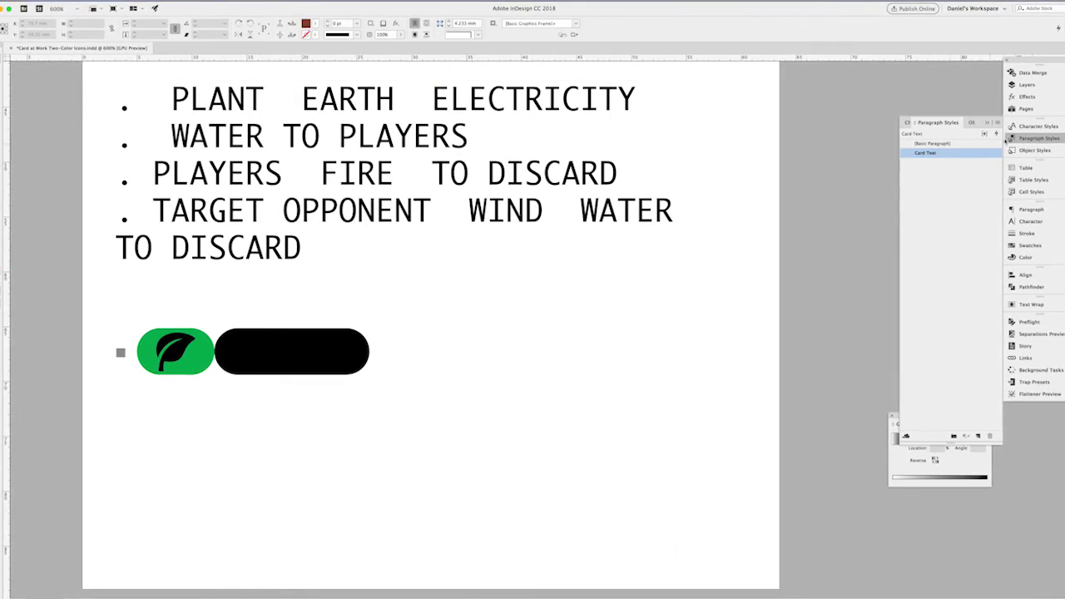
click(1023, 140)
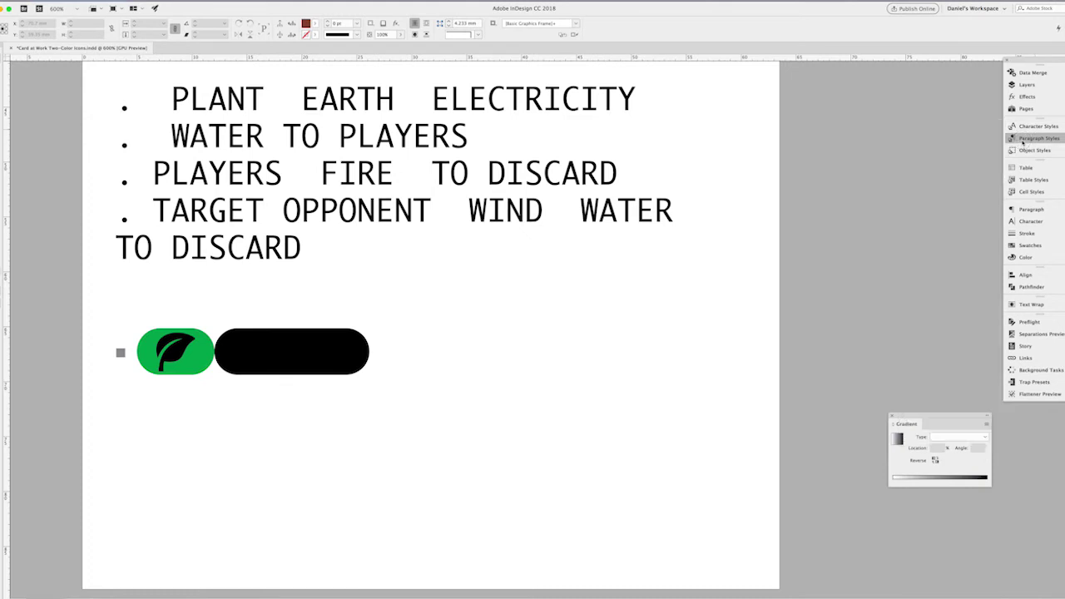
click(1023, 142)
Step: Add a Card Text GREP rule applying a new Earth character style
double_click(949, 154)
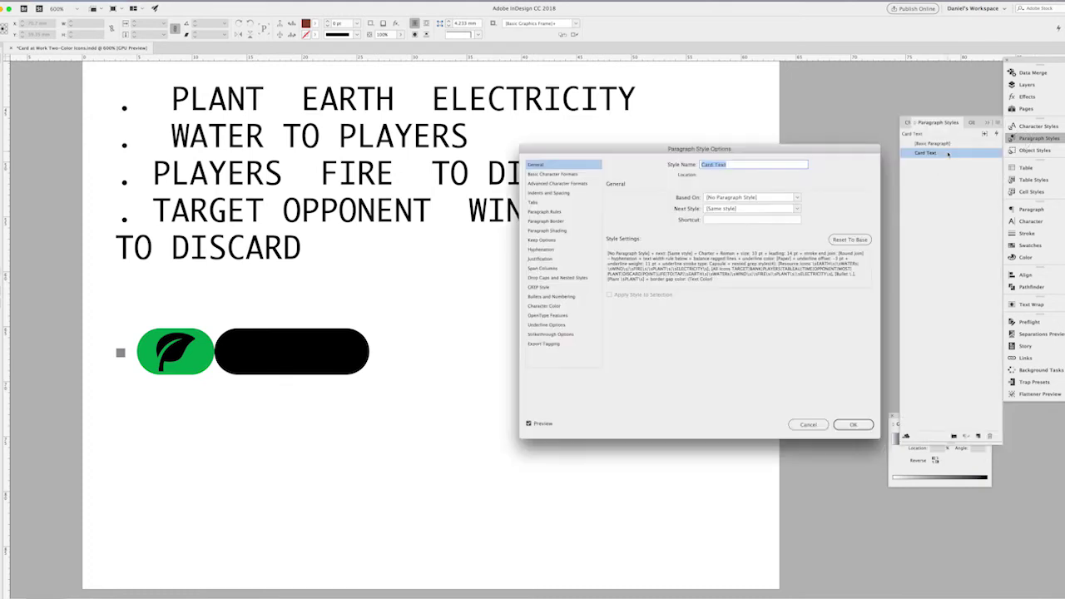
click(559, 305)
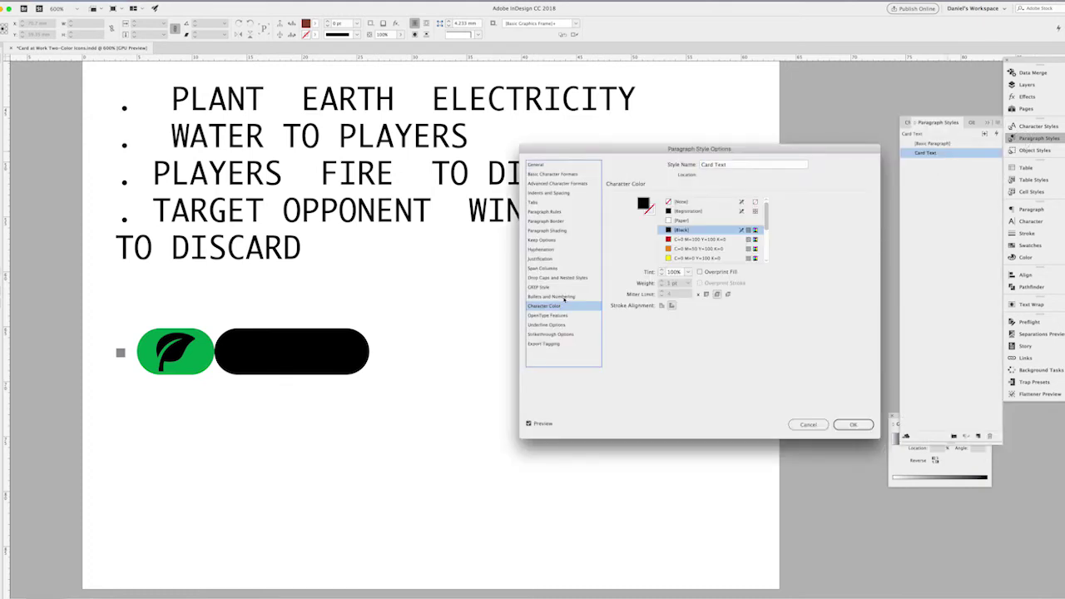
click(563, 286)
click(639, 326)
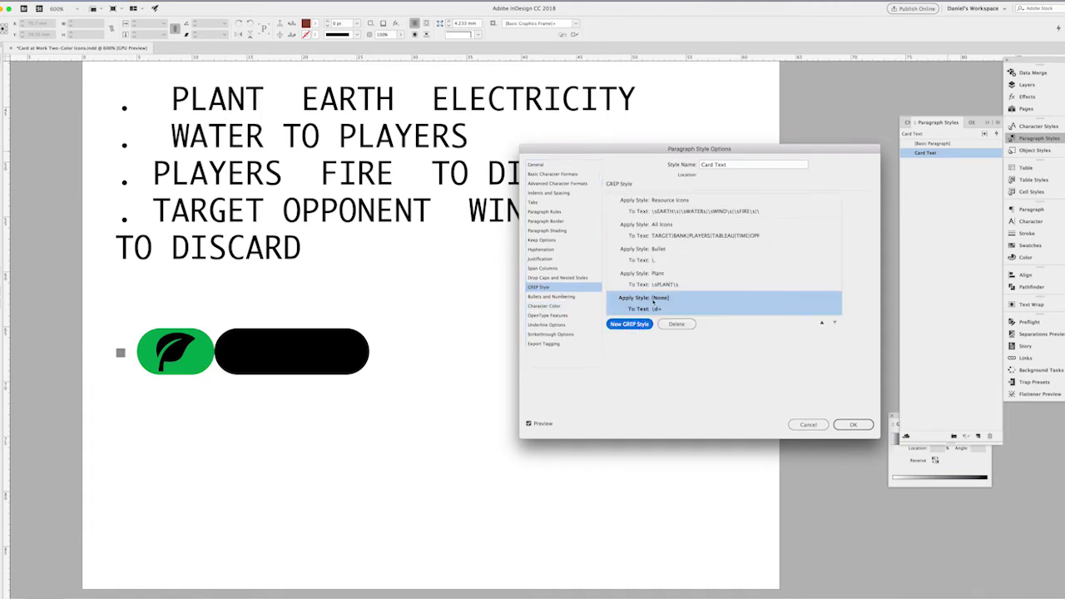
click(657, 298)
click(666, 301)
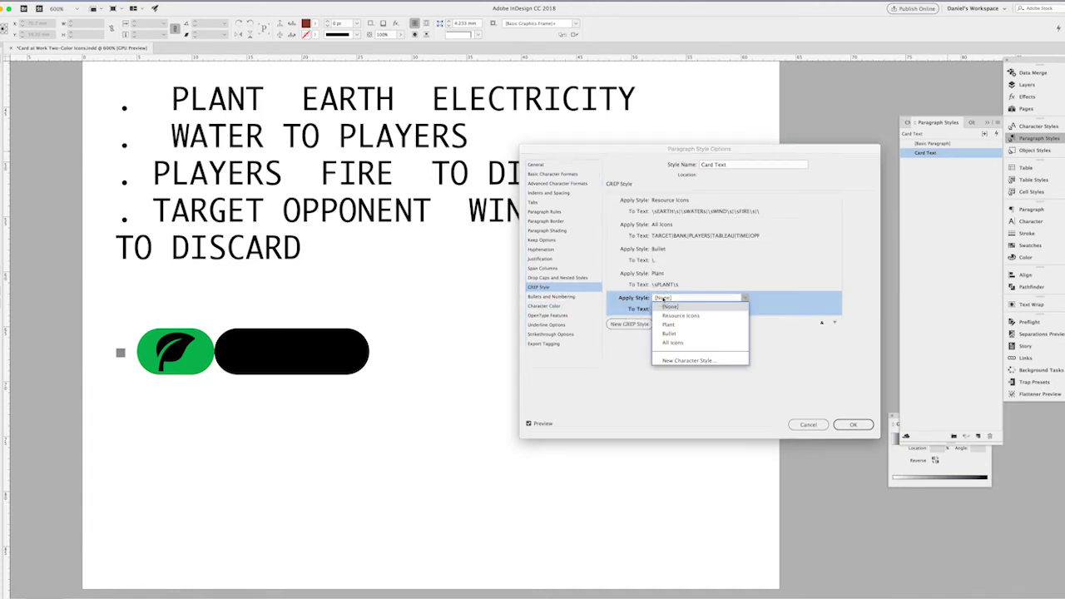
click(675, 360)
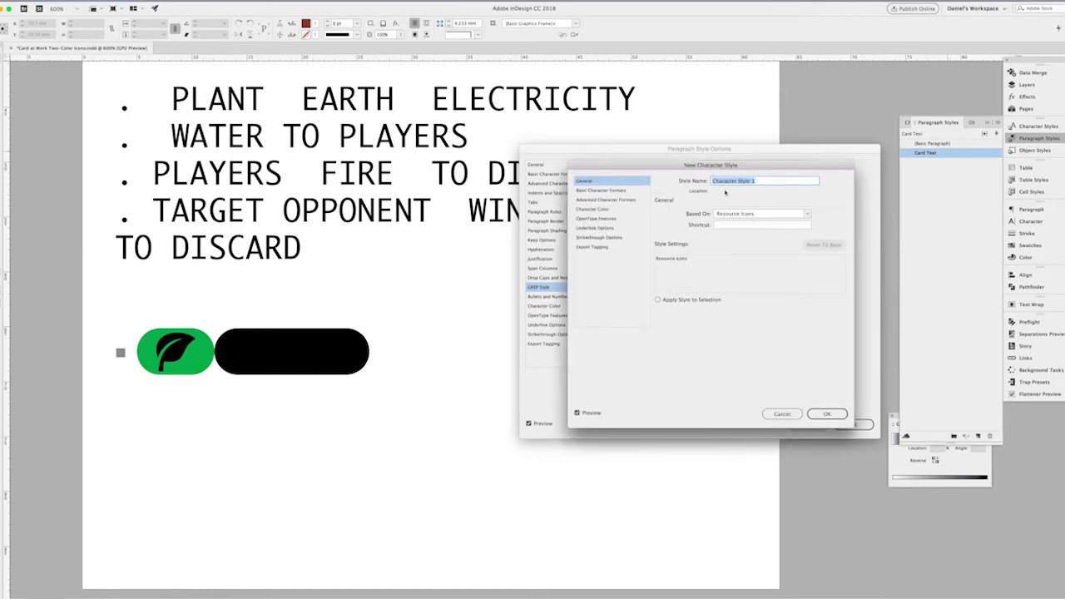
text(Earth)
key(Return)
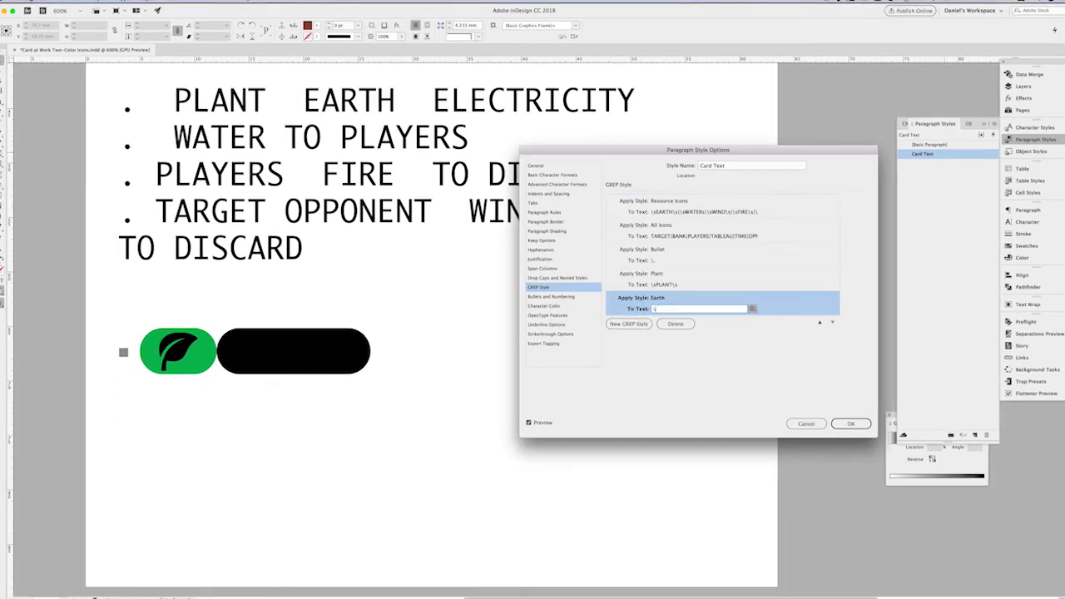
Step: Add a rule applying a new Electricity character style to \sELECTRICITY\s
click(646, 324)
click(666, 297)
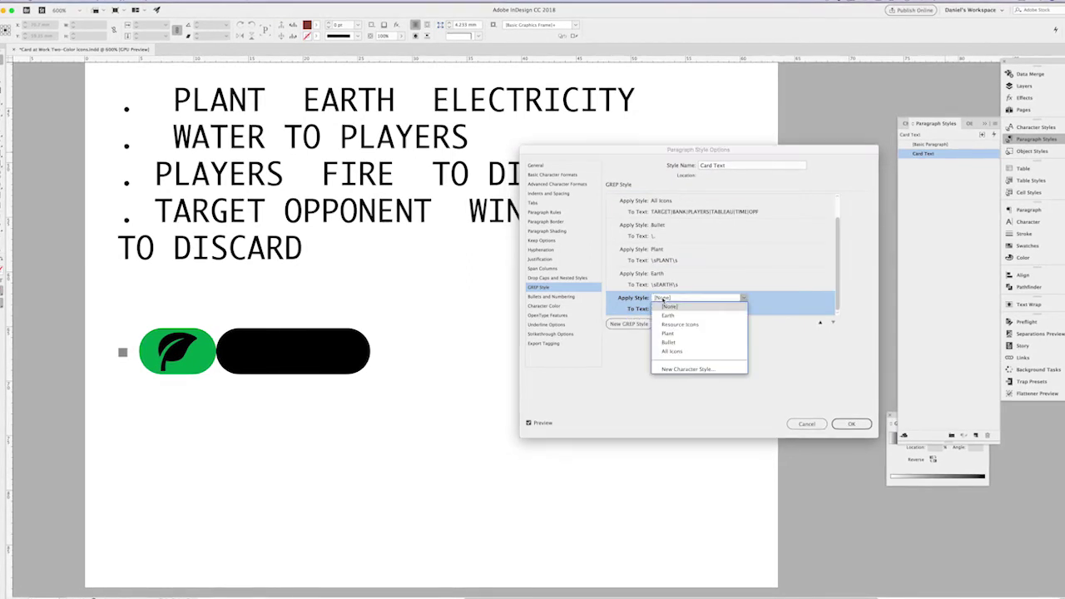
click(679, 369)
text(Electricity)
key(Return)
text(sELECTRICITY\s)
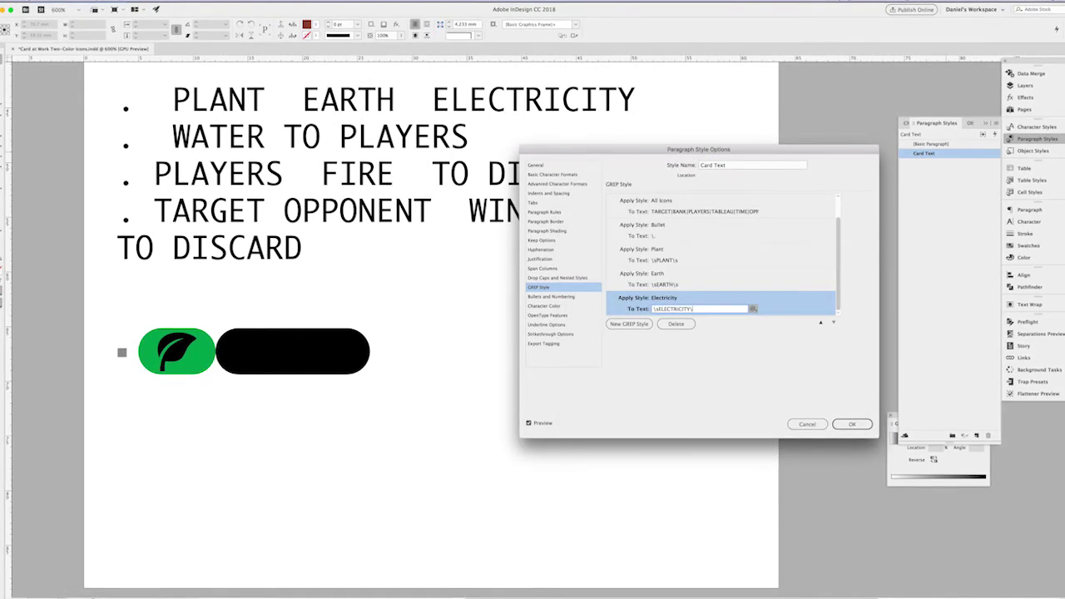
Step: Add a rule applying a new Water character style to \sWATER\s
click(628, 324)
click(666, 297)
click(678, 371)
text(Water)
key(Return)
text(\sWATER\s)
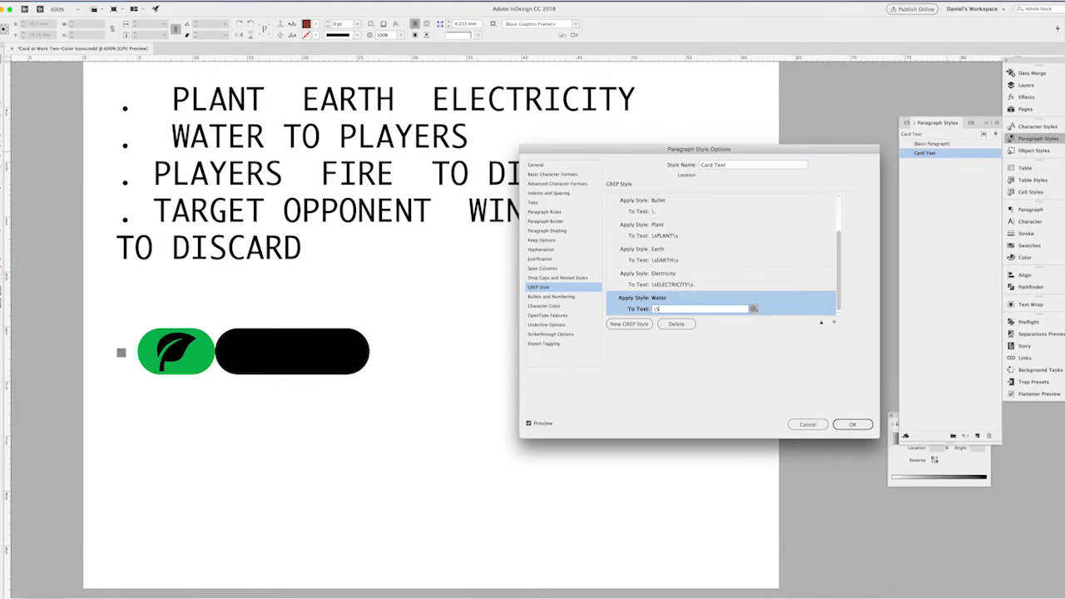
Step: Add a rule applying a new Fire character style to \sFIRE\s, then start another empty rule
click(630, 324)
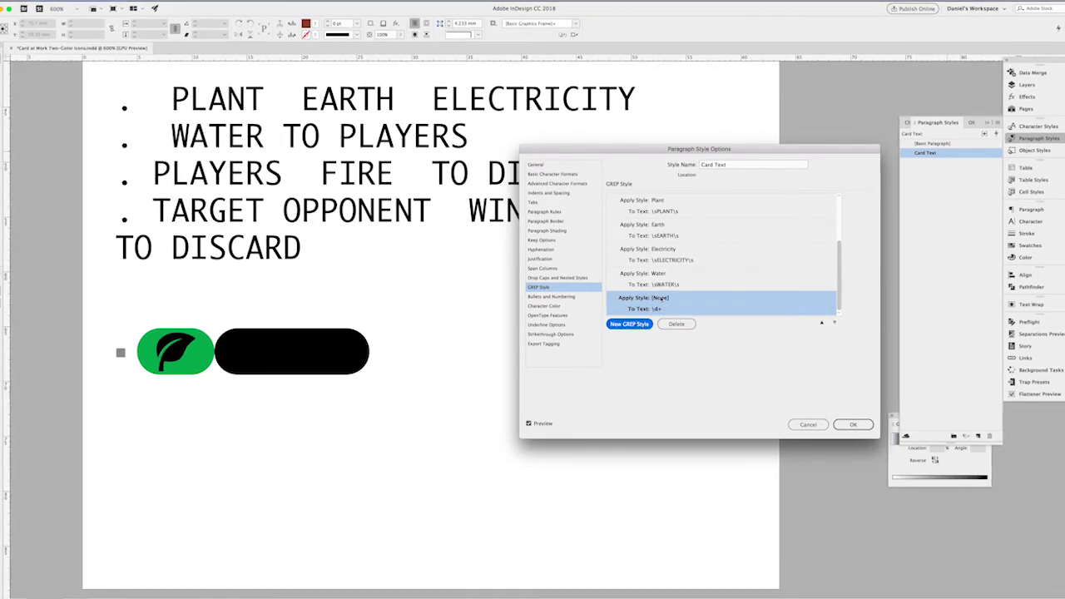
click(662, 298)
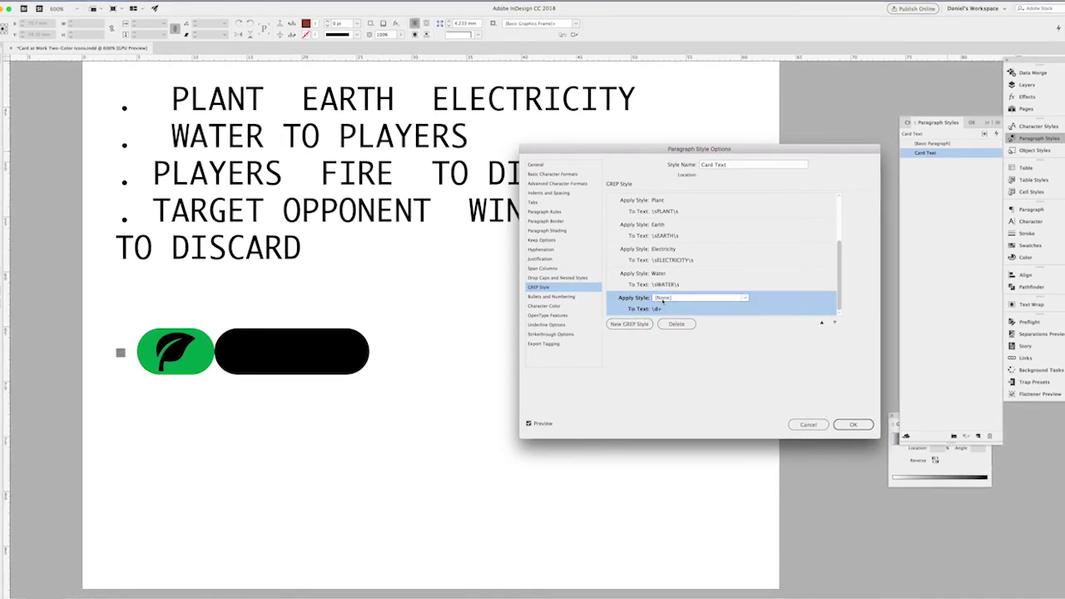
click(662, 298)
click(683, 447)
text(Fire)
key(Return)
text(\sFIRE\s)
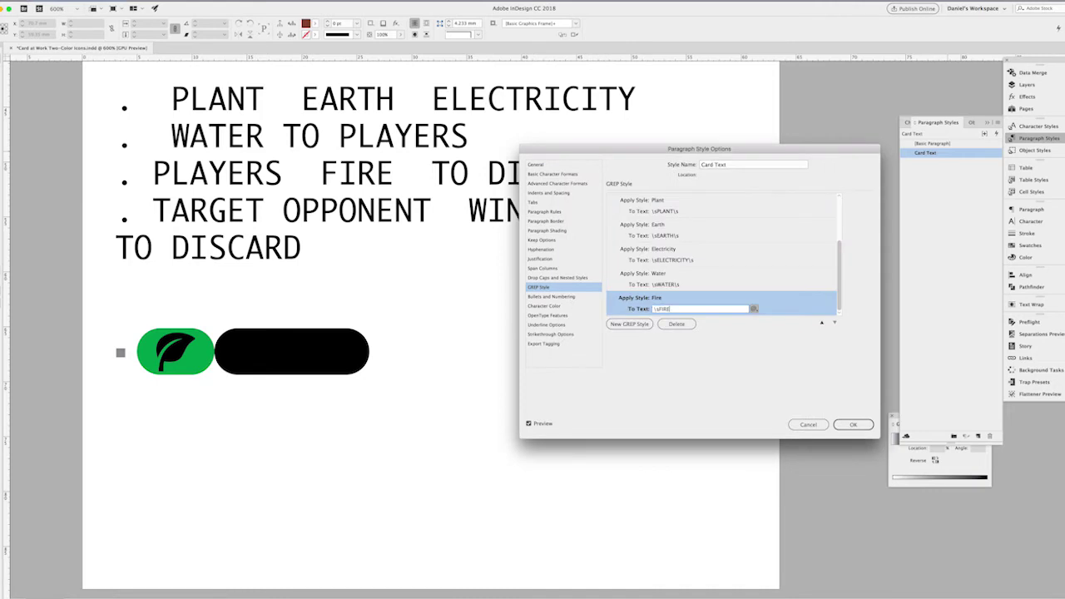
click(629, 324)
click(661, 298)
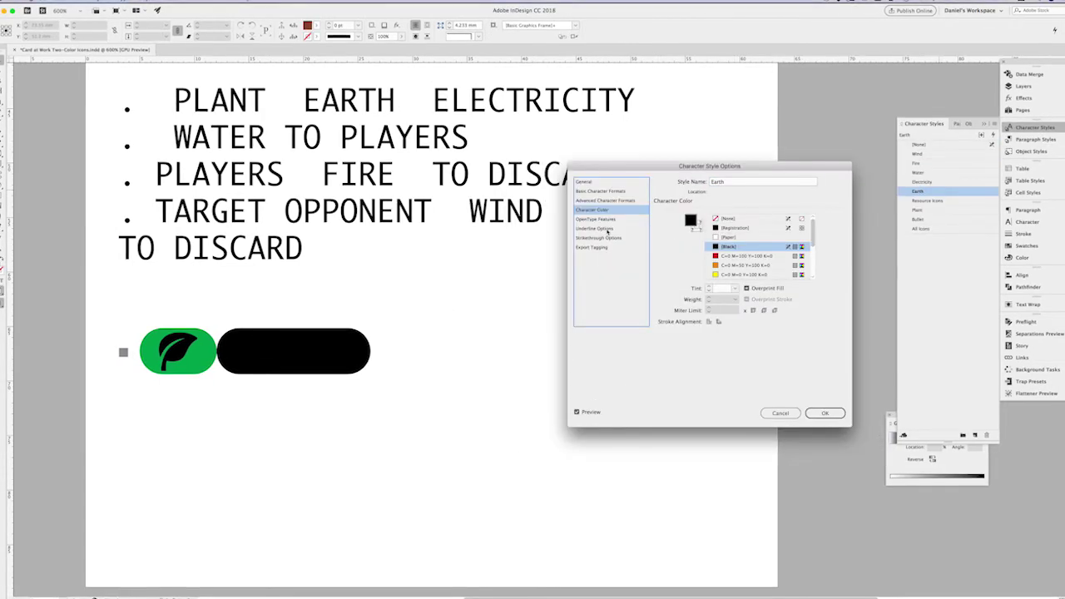
Step: Give the Earth style a C=0 M=60 Y=60 K=50 underline at 50% tint
click(608, 229)
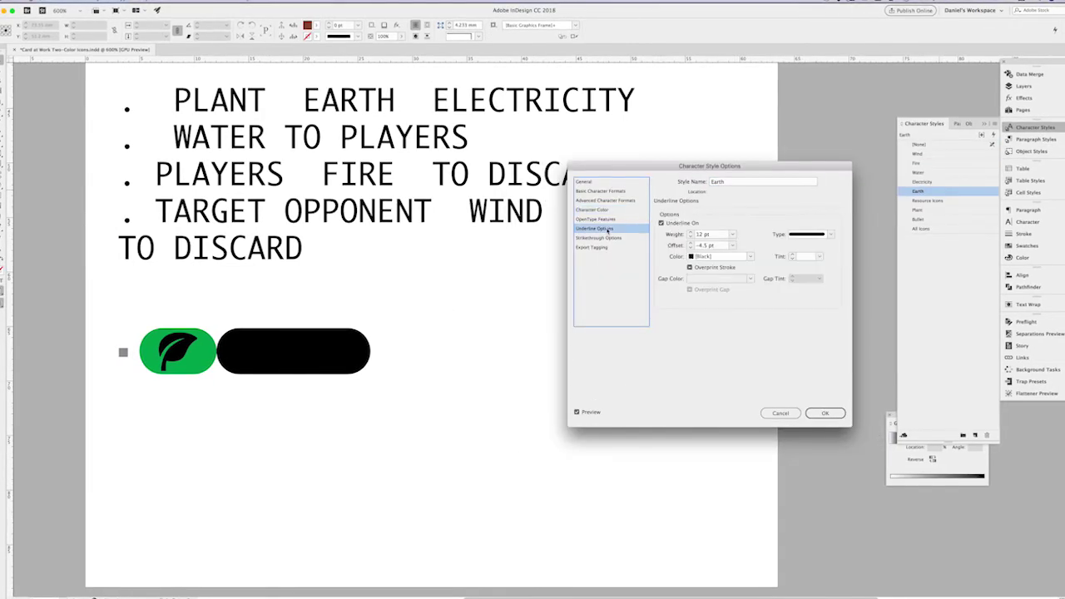
click(716, 256)
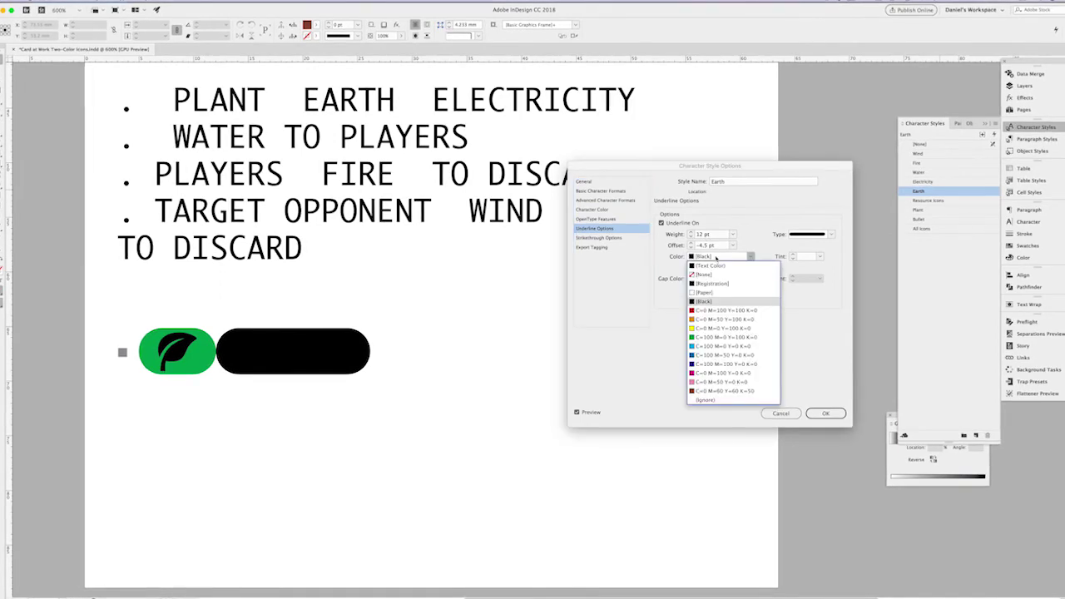
click(715, 391)
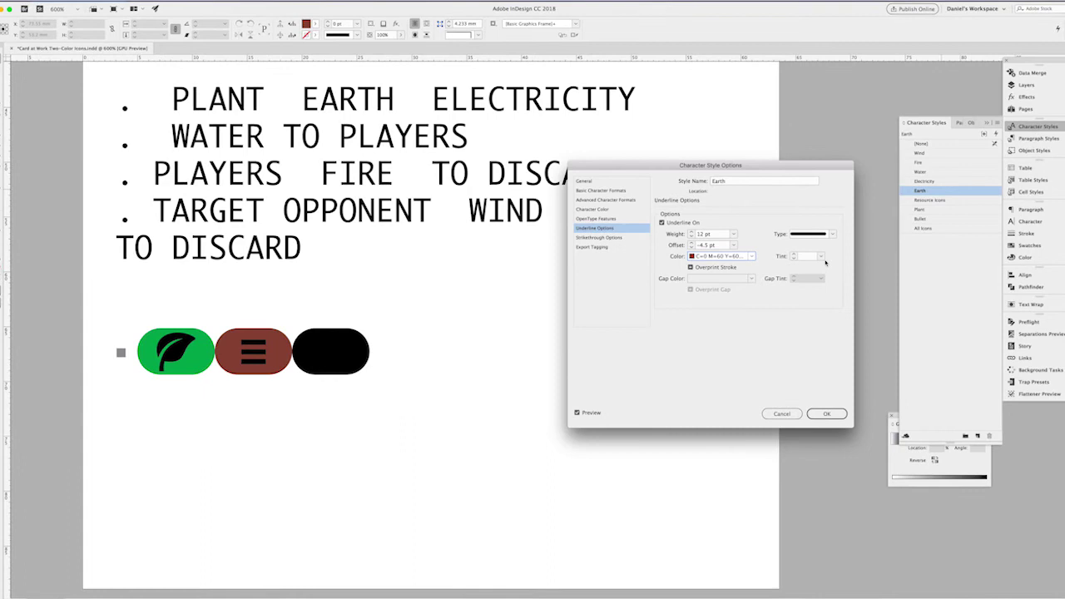
click(815, 257)
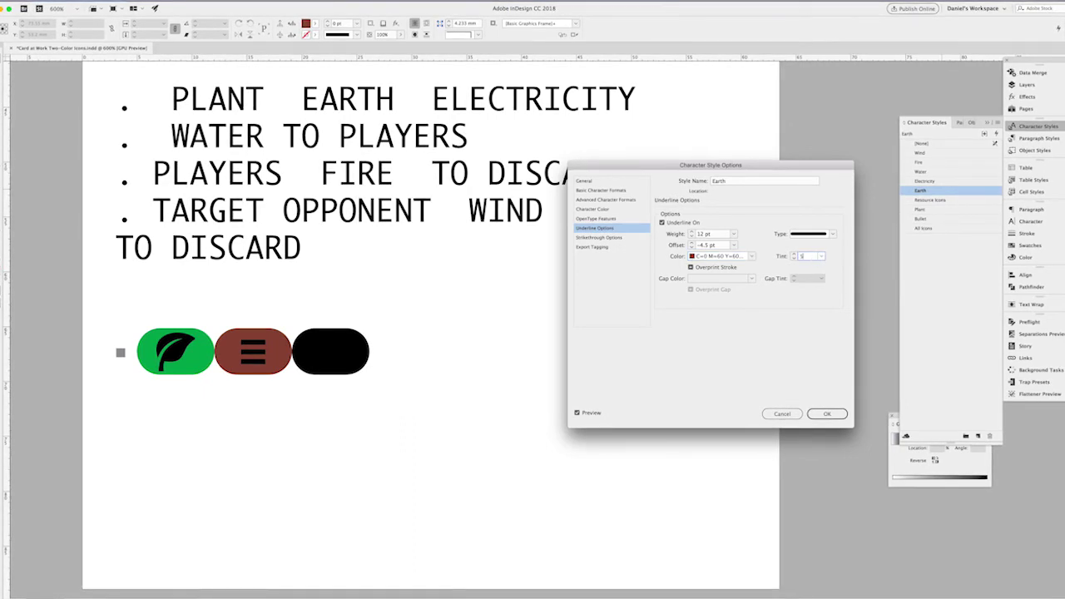
click(717, 248)
click(841, 416)
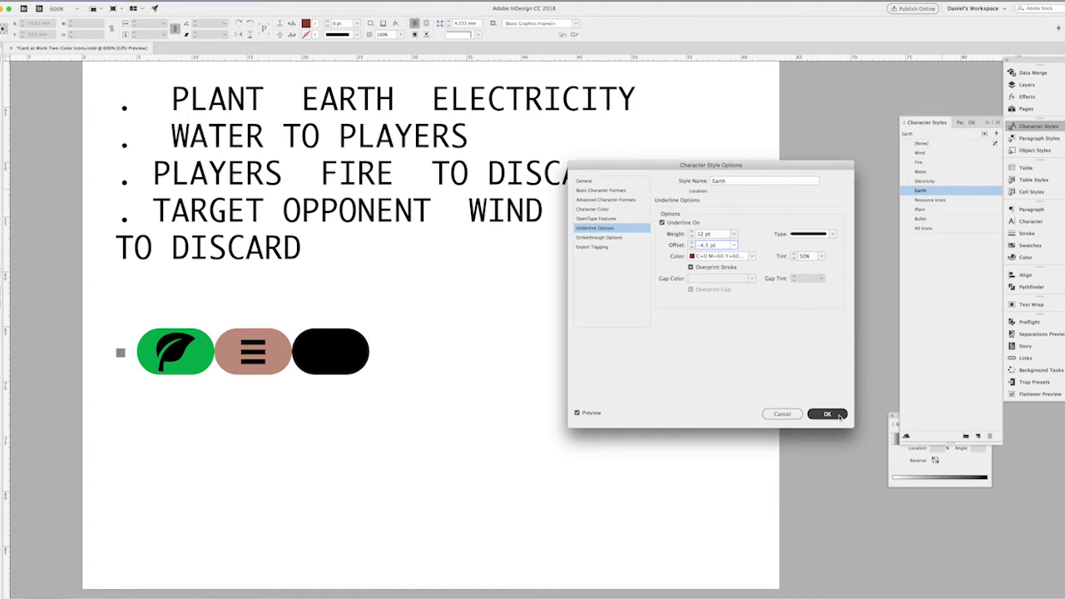
Step: Set the Electricity character style's character colour to yellow
double_click(924, 181)
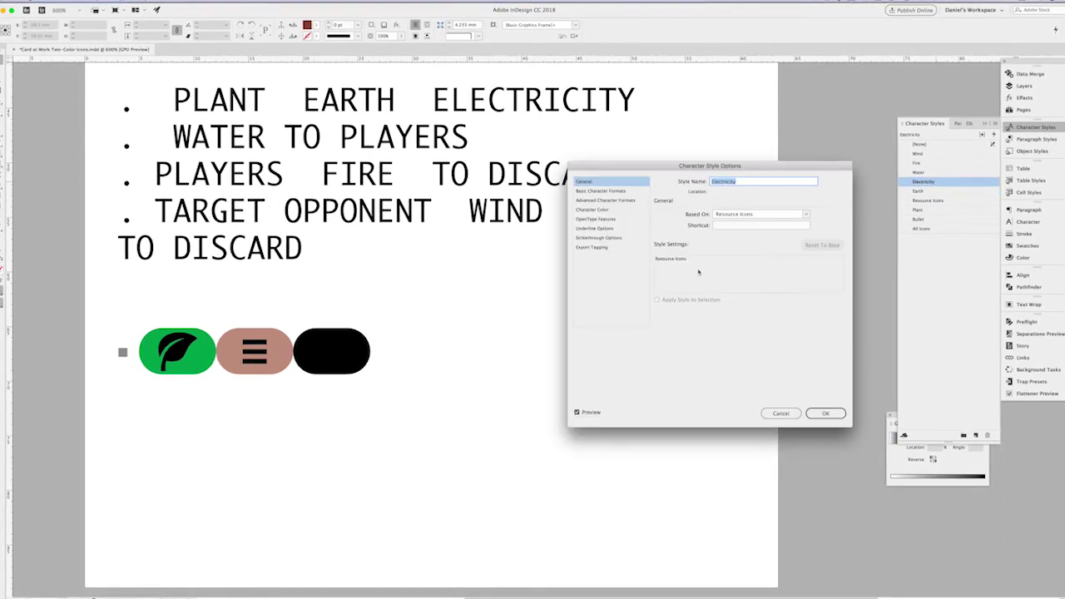
click(608, 211)
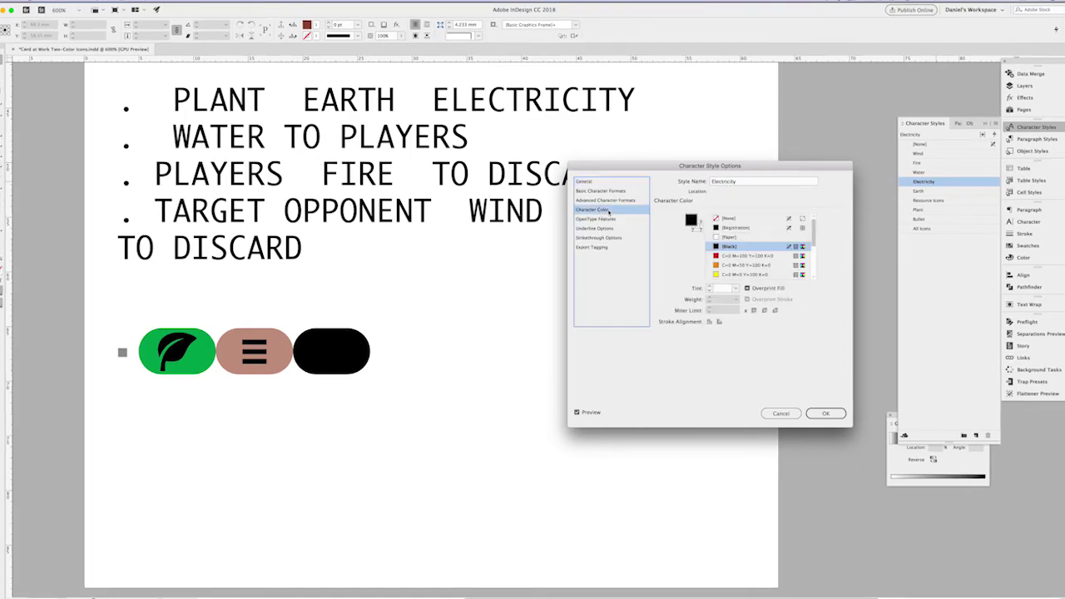
click(739, 274)
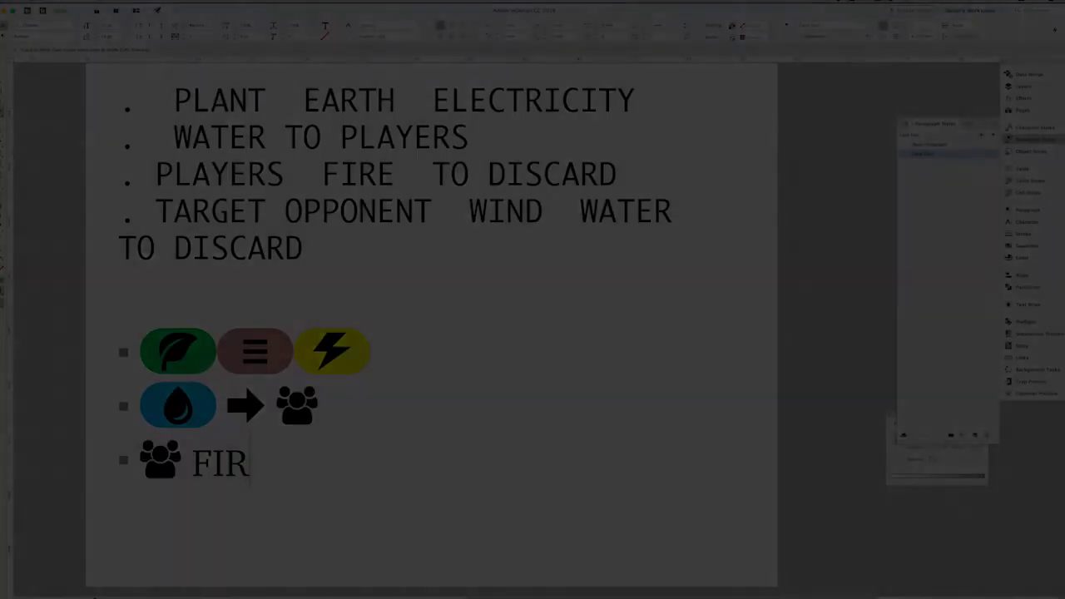
Step: Finish the 'FIRE TO DISCARD' line and start a new plain Card Text line
text(ER)
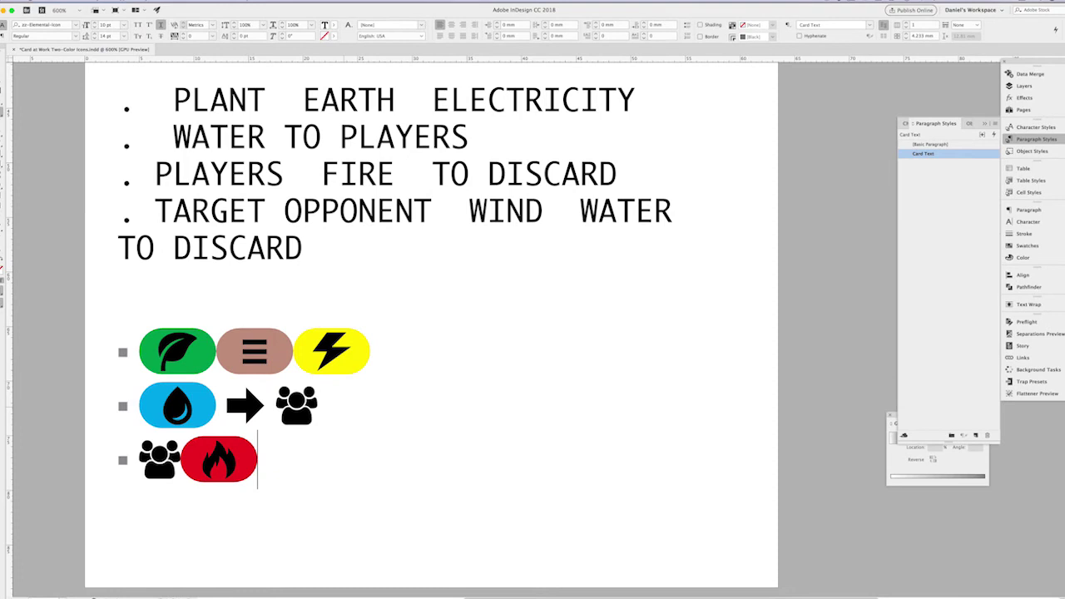
text( TO)
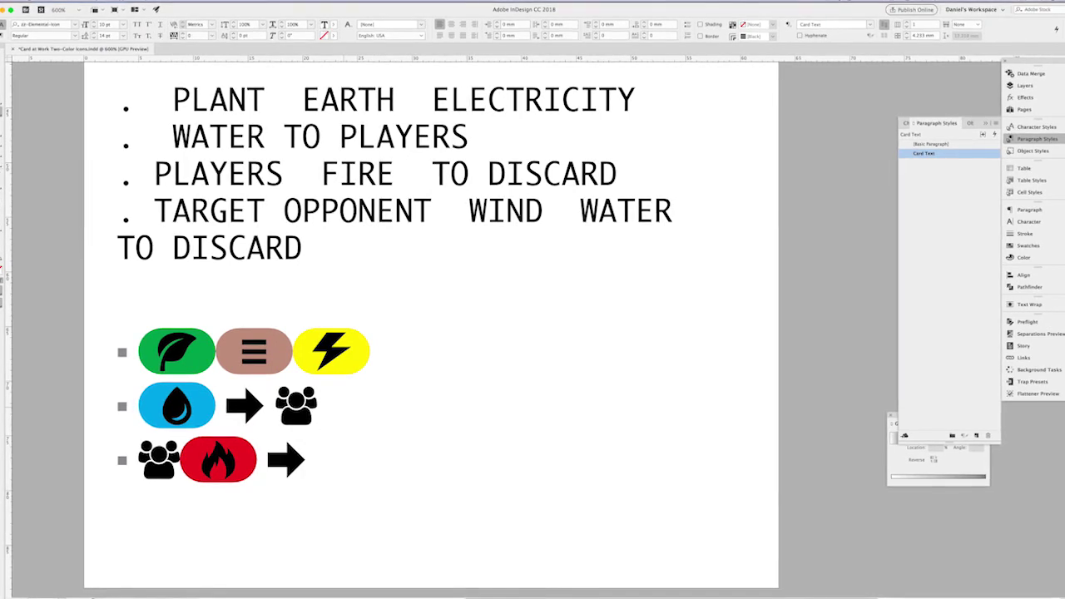
text( DISCARD)
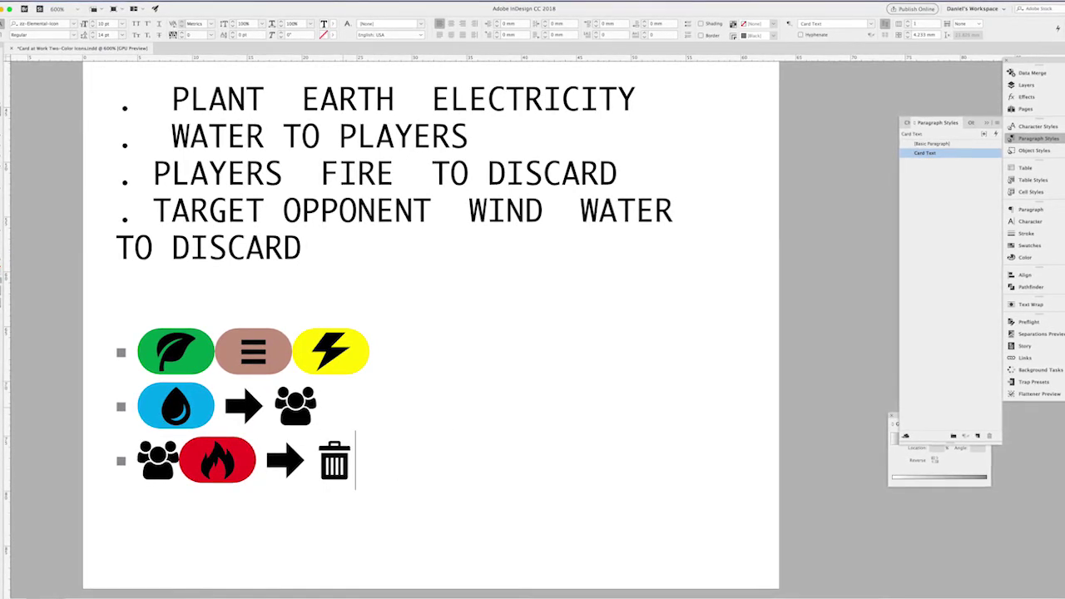
key(Return)
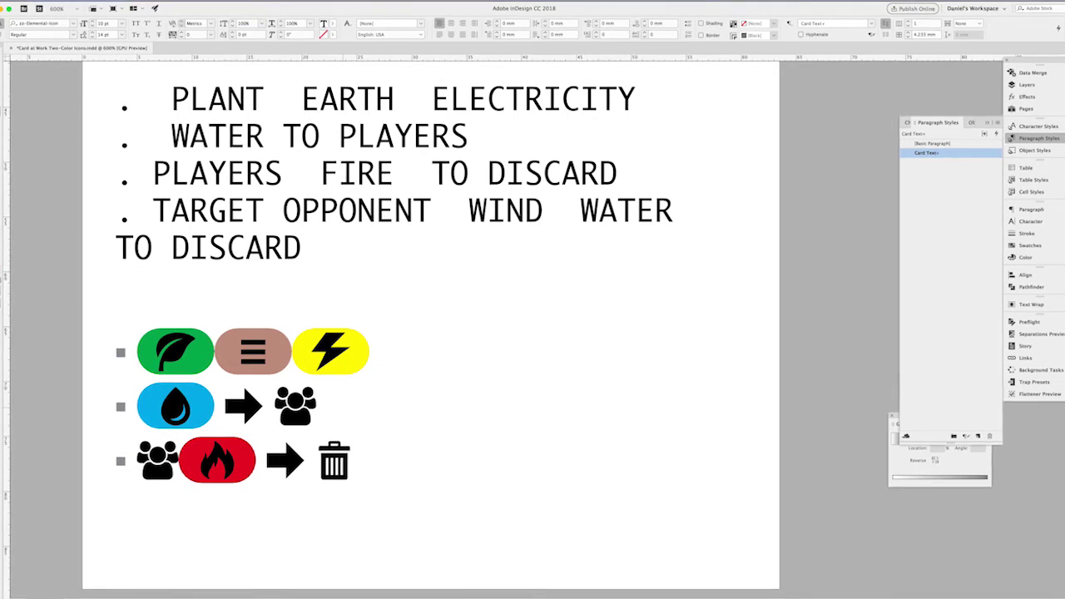
key(super+1)
Step: Type 'TARGET OPPONENT WIND WATER' and select the word WATER
text(TARG)
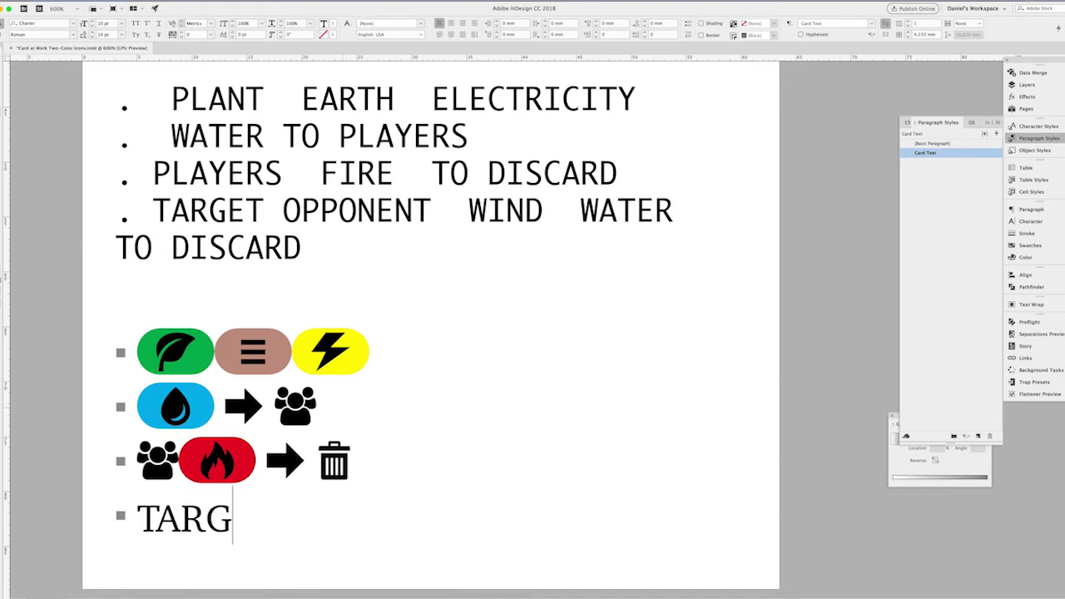
text(ET OPPONENT)
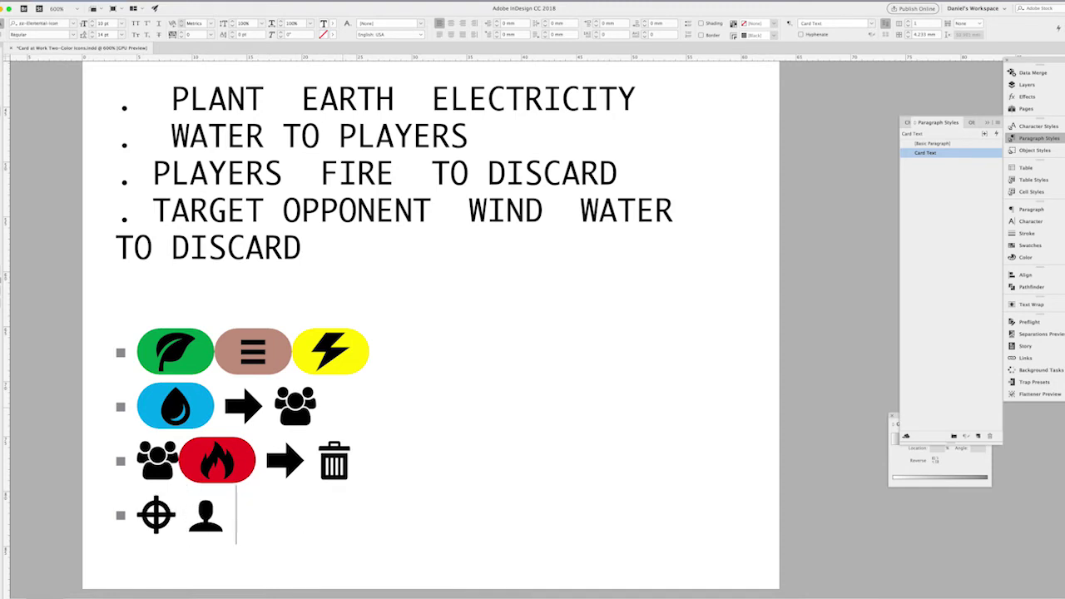
text( WIND)
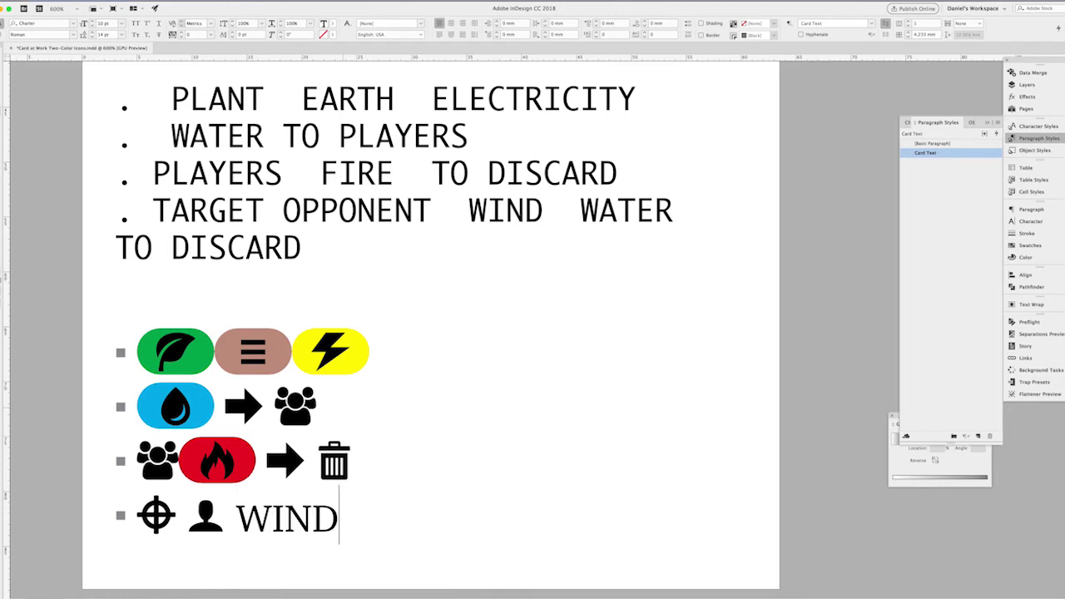
key(super+z)
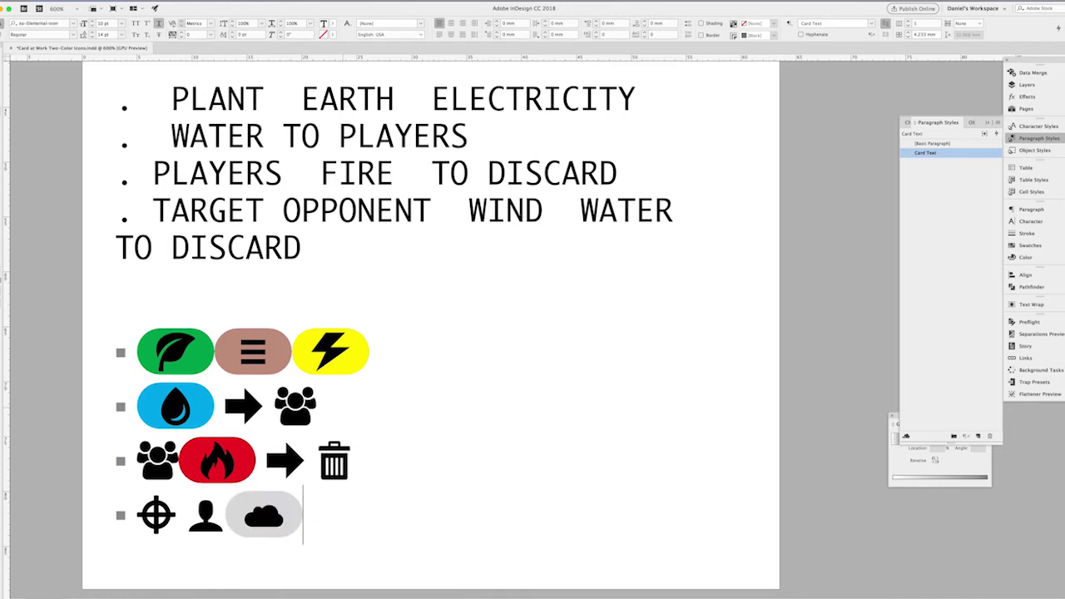
text(WATER)
double_click(336, 516)
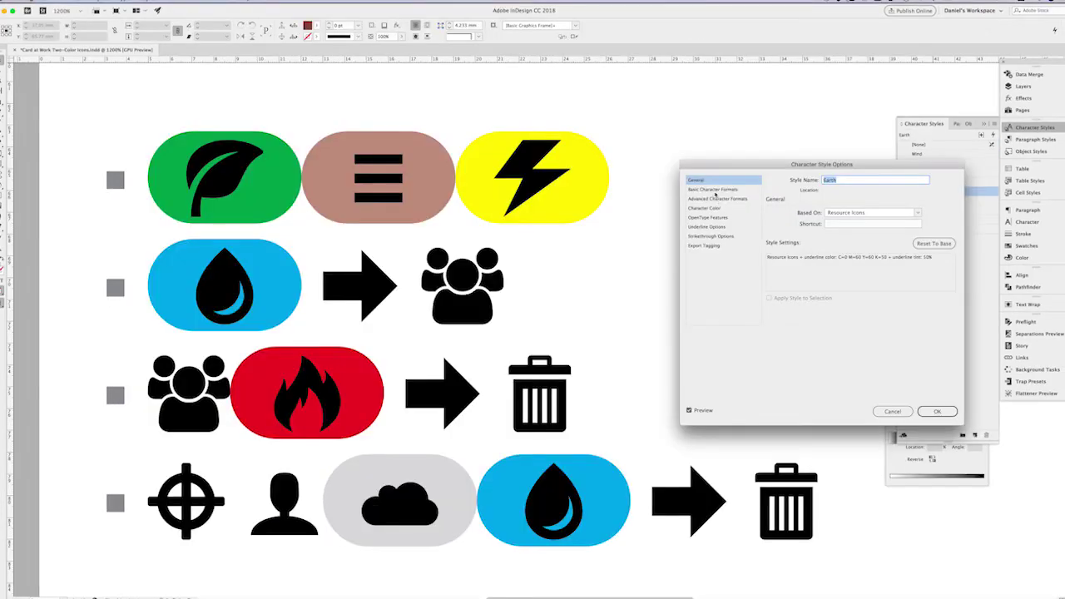
Step: Try a 14 pt font size in the Earth style, then clear the size back to blank
click(713, 189)
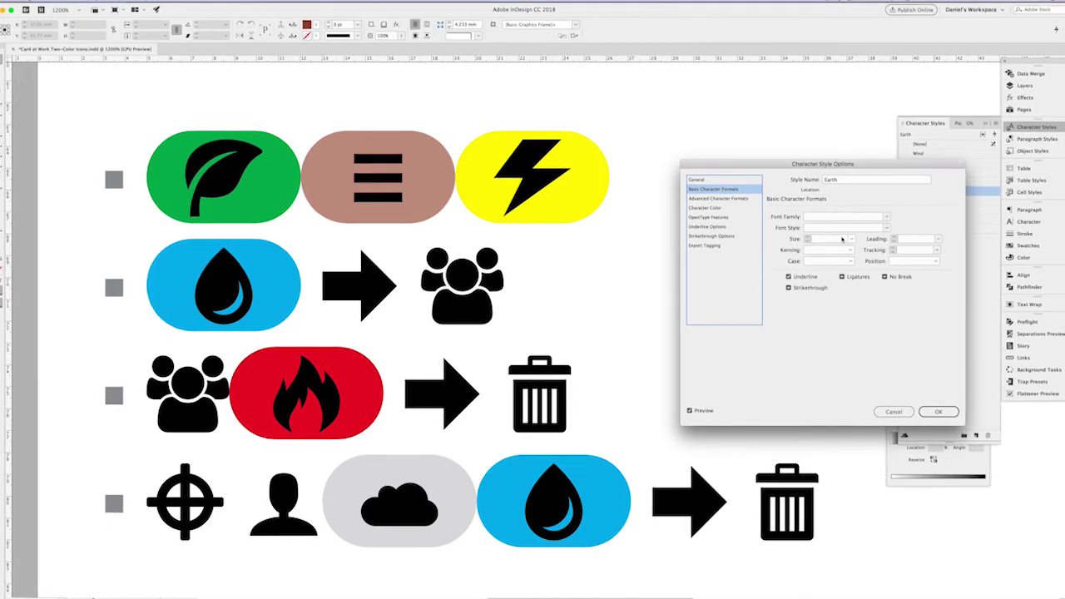
click(816, 239)
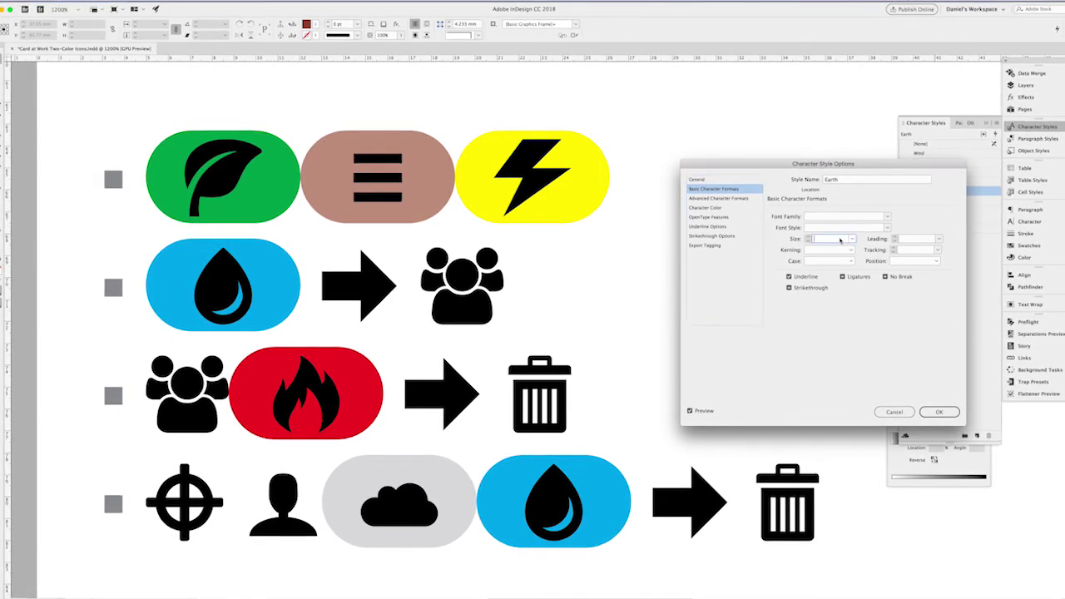
text(12)
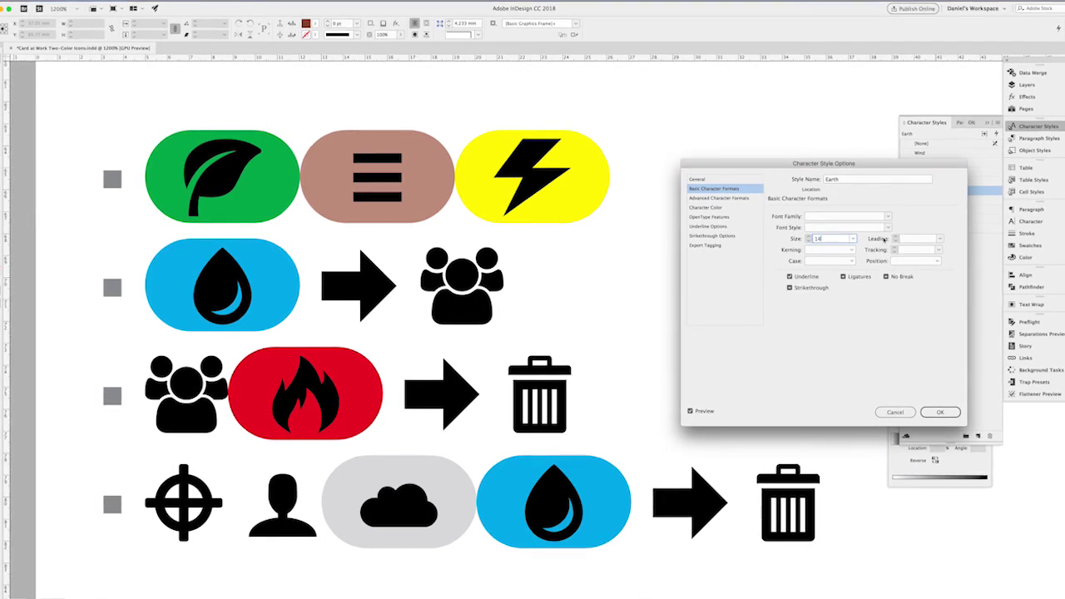
click(916, 240)
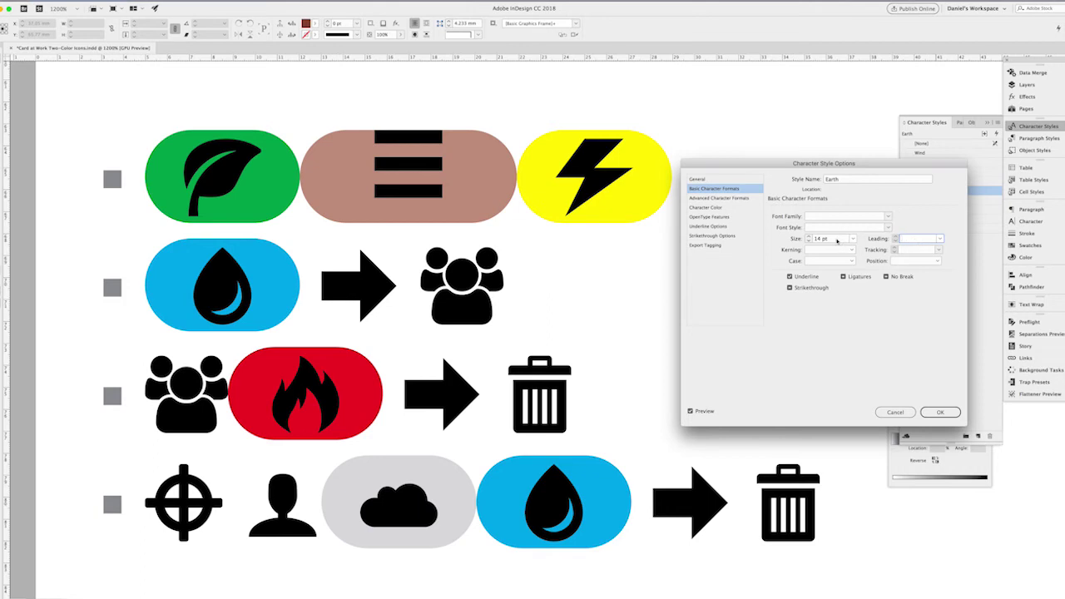
double_click(839, 242)
key(BackSpace)
click(909, 239)
Step: Set the Earth style's horizontal scale to 100% after trying smaller values
click(718, 199)
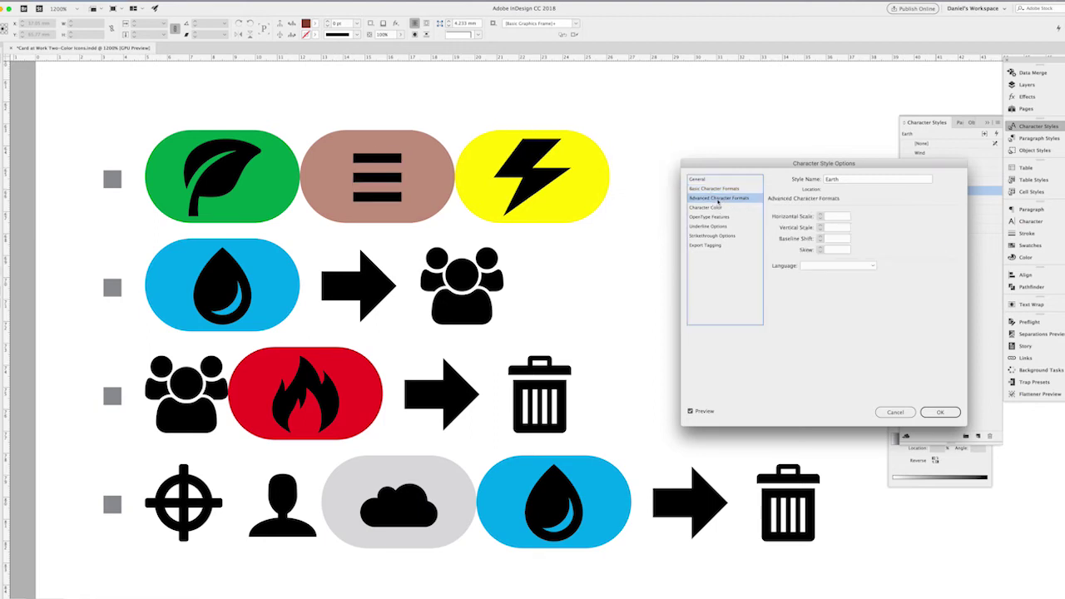
click(835, 217)
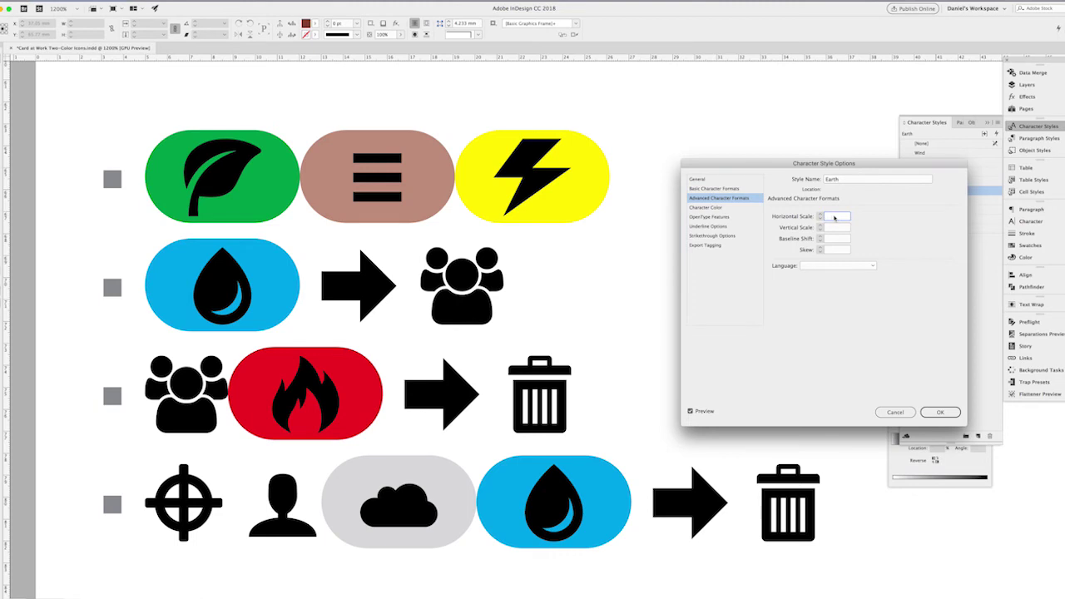
text(50)
click(839, 179)
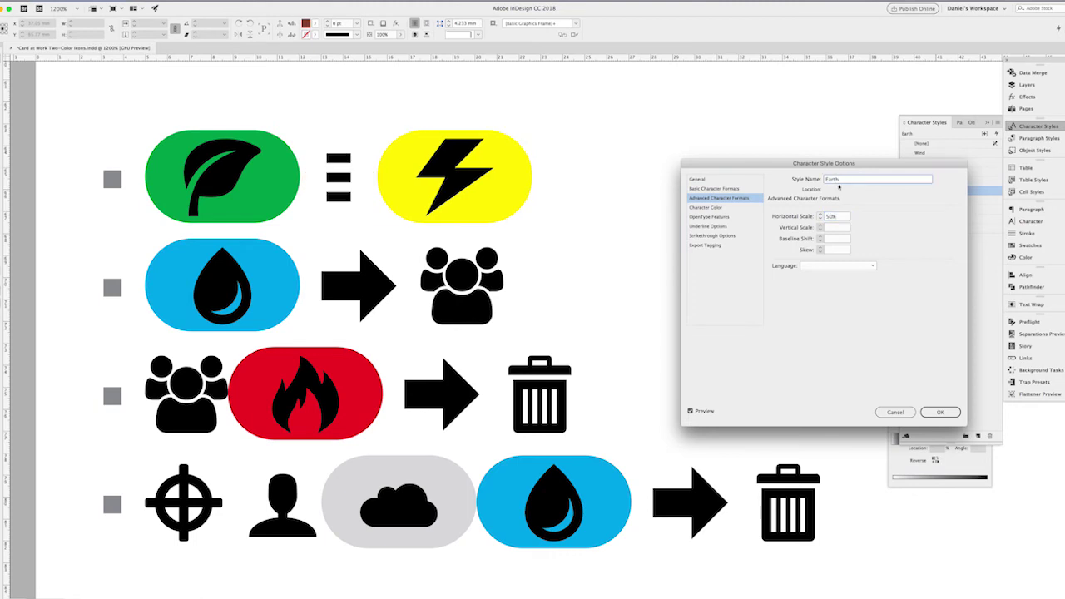
click(837, 217)
key(Up)
key(Up)
key(Up)
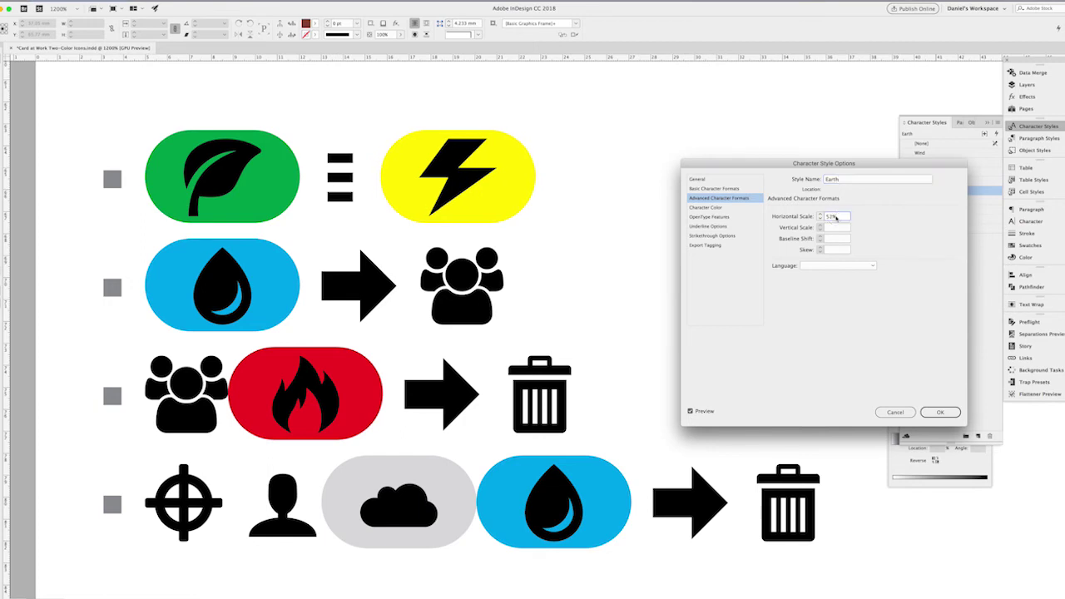
key(Up)
key(Up)
key(Up)
key(Up)
key(Up)
key(Up)
key(Up)
key(Up)
key(Up)
key(Up)
key(Up)
key(Up)
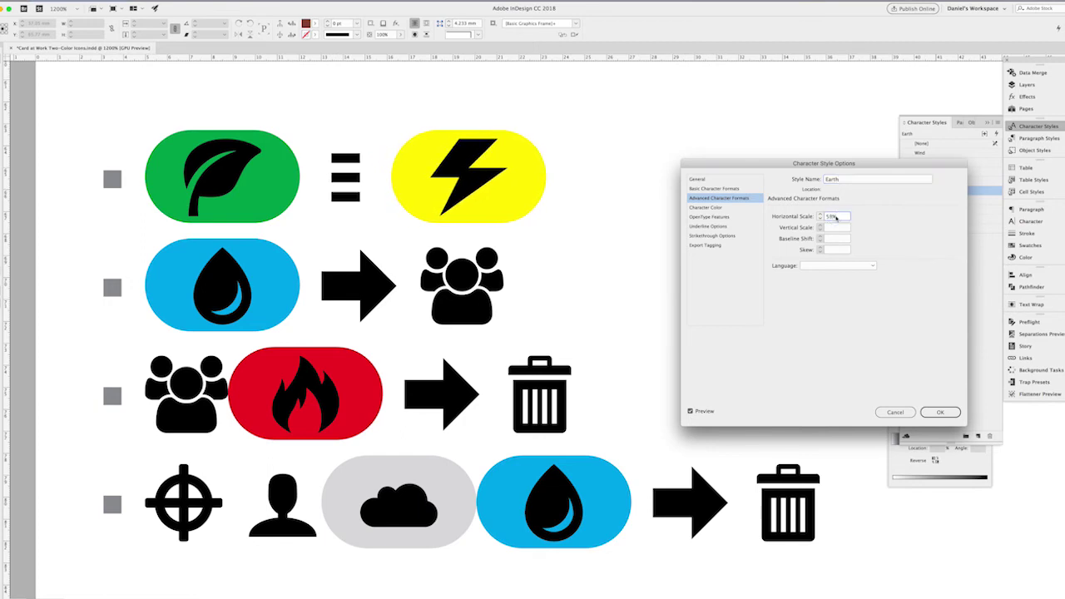
key(Up)
key(Up)
key(Up)
key(Up)
key(Up)
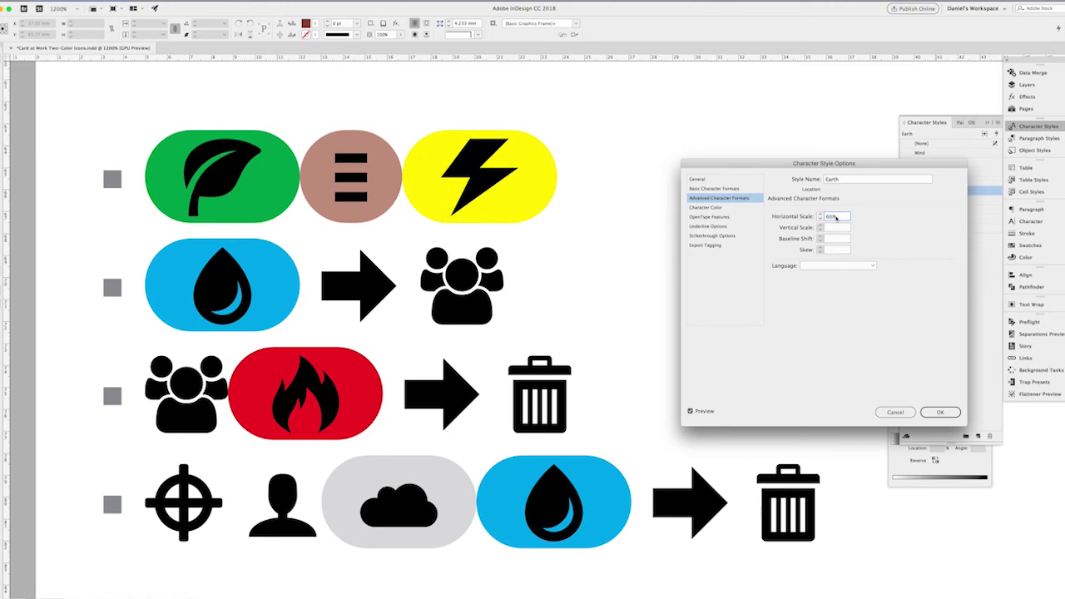
key(Up)
key(Up)
key(Up)
key(Up)
key(Up)
key(Up)
key(Up)
key(Up)
key(Up)
key(Up)
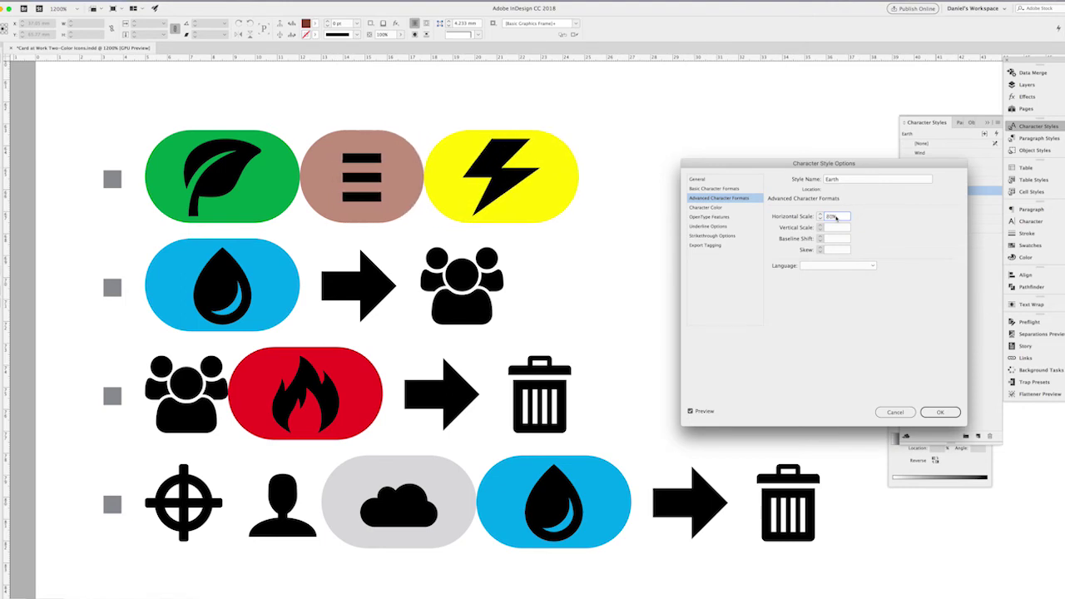
double_click(836, 217)
key(BackSpace)
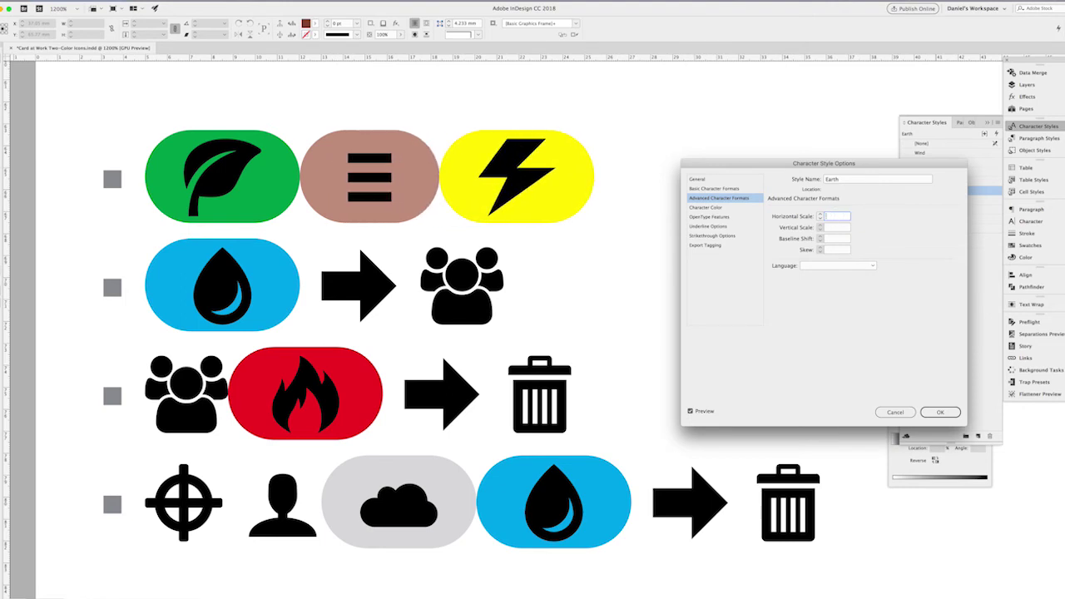
text(100)
key(Tab)
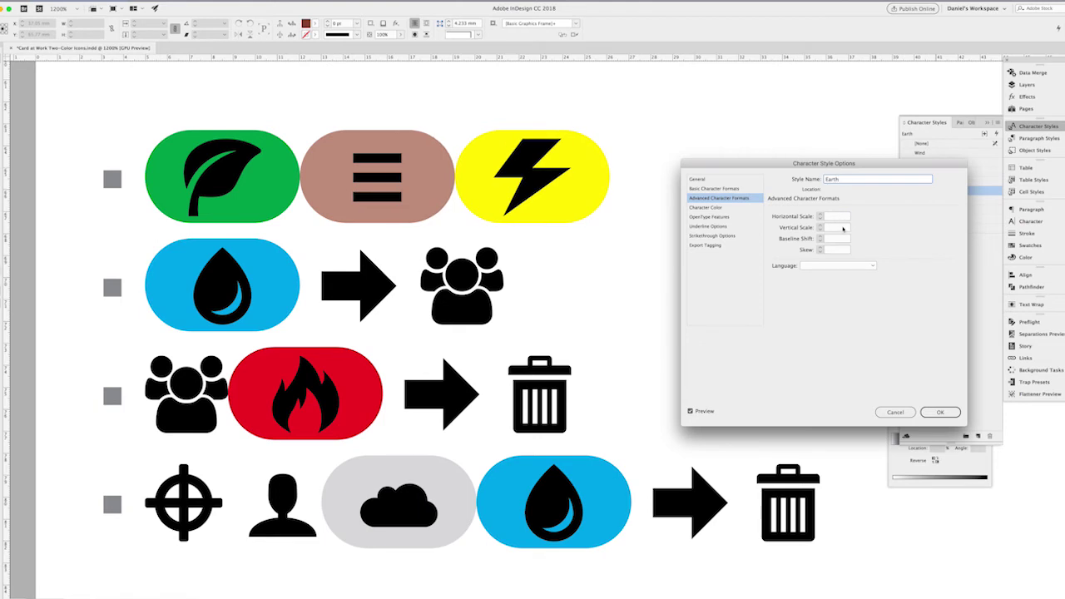
Step: Raise the Earth style's vertical scale step by step to 160%
click(841, 226)
click(843, 180)
click(842, 230)
key(Up)
key(Up)
key(Up)
key(Up)
key(Up)
key(Up)
key(Up)
key(Up)
key(Up)
key(Up)
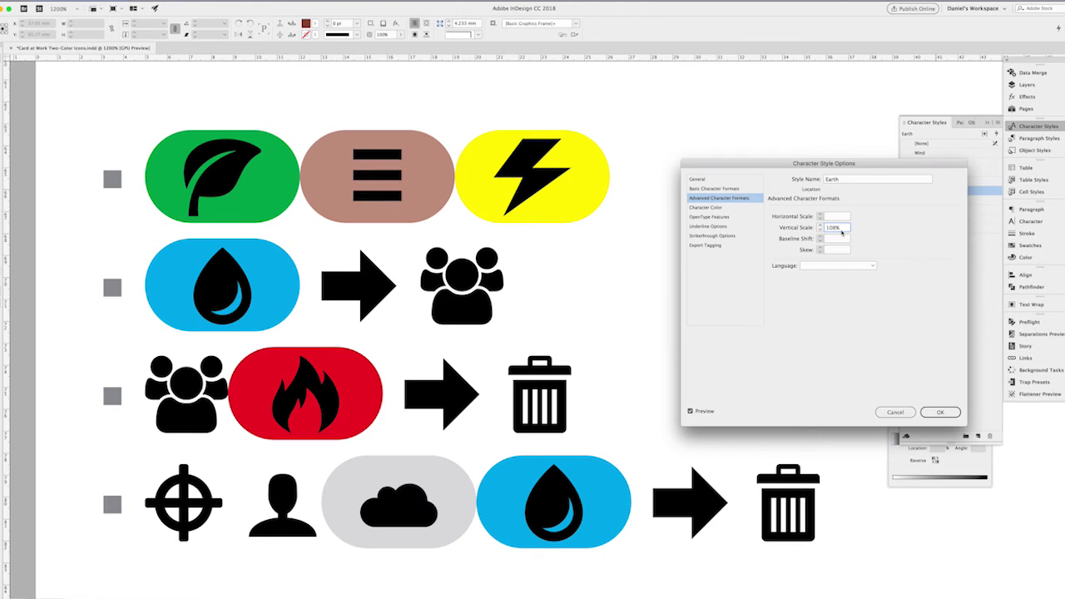
key(Up)
key(Up)
key(Up)
key(Up)
key(Up)
key(Up)
key(Up)
key(Up)
key(Up)
key(Up)
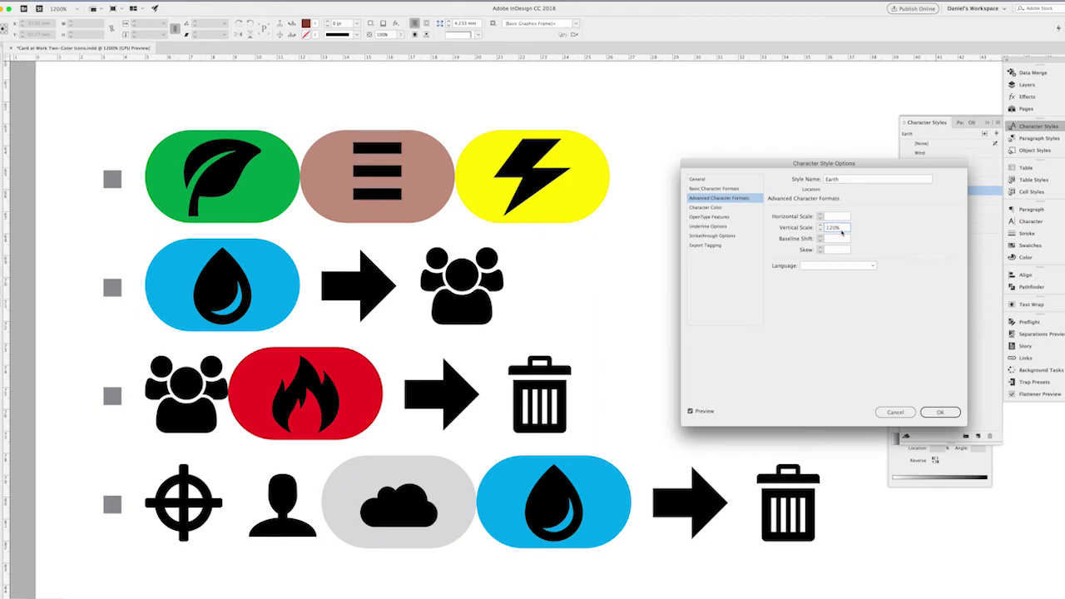
key(Up)
key(Up)
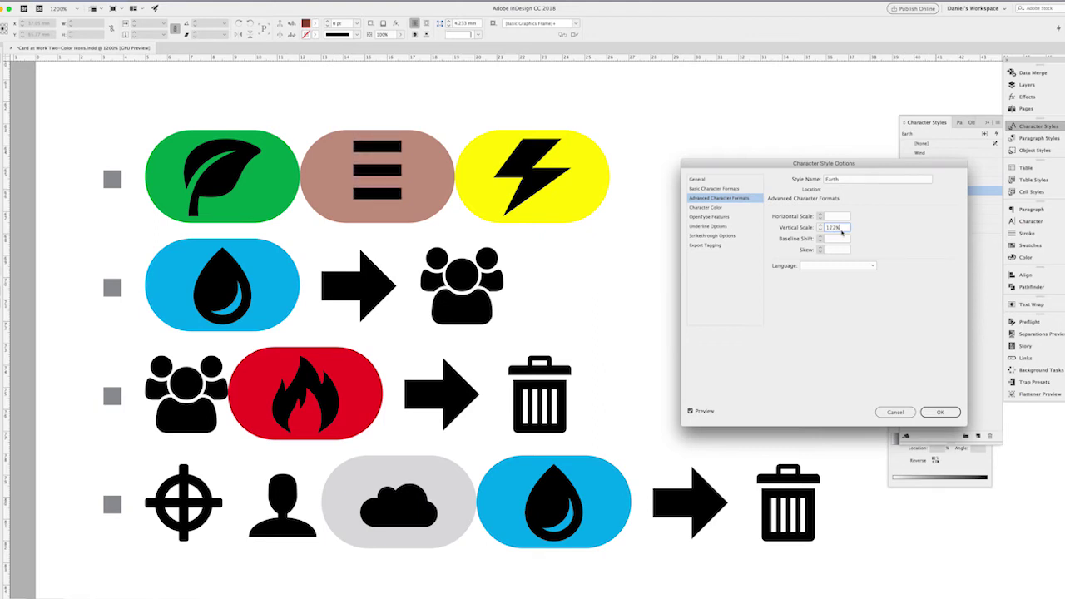
key(Up)
key(Up)
key(Up)
key(Up)
key(Up)
key(Up)
key(Up)
key(Up)
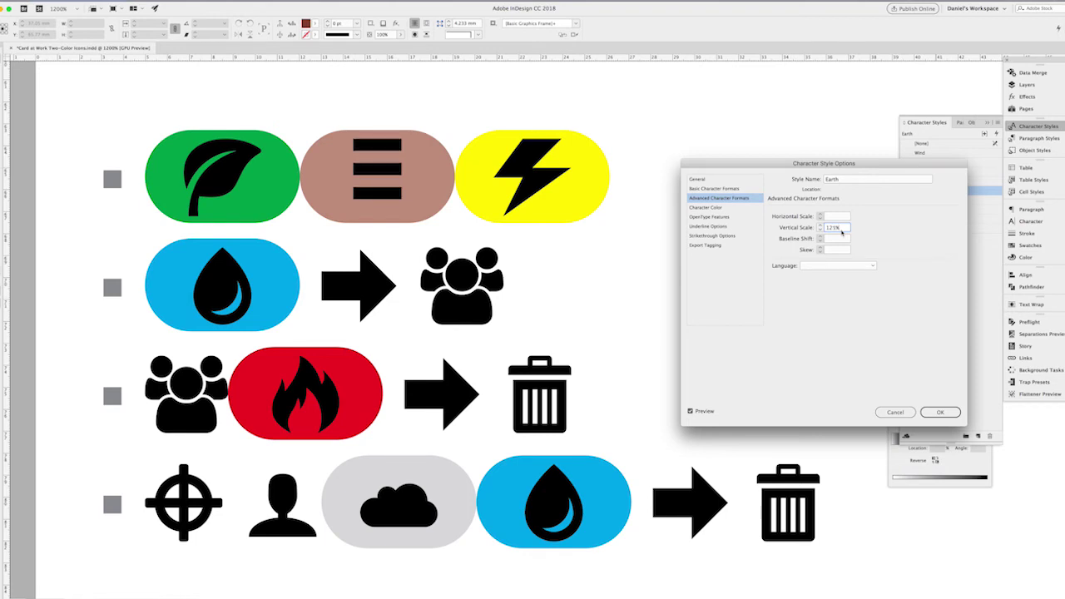
key(Up)
key(Up)
key(Up)
key(Up)
key(Up)
key(Up)
key(Up)
key(Up)
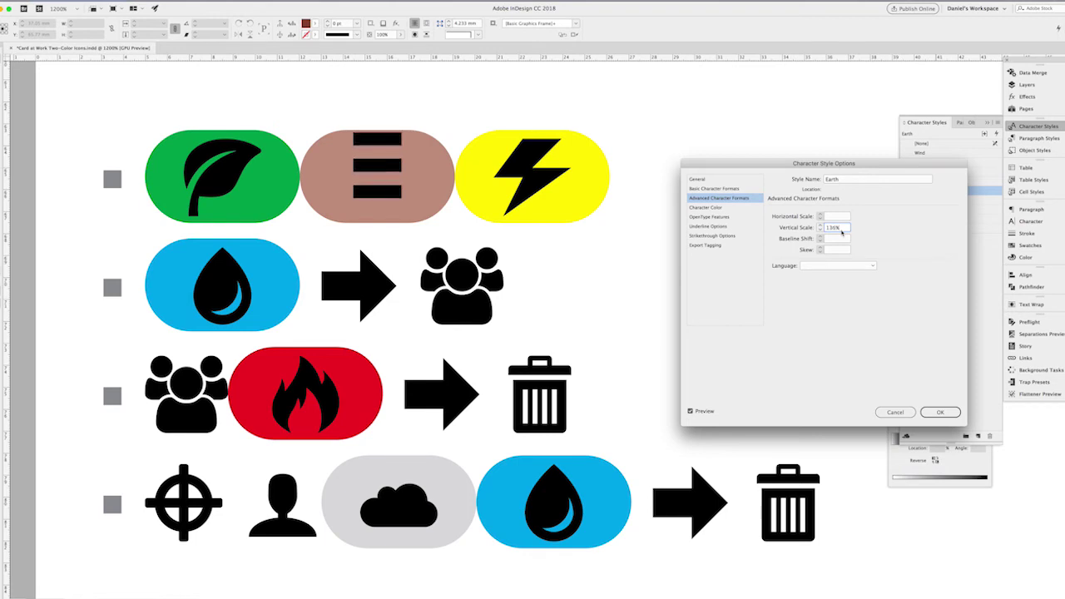
key(Up)
key(Up)
key(Up)
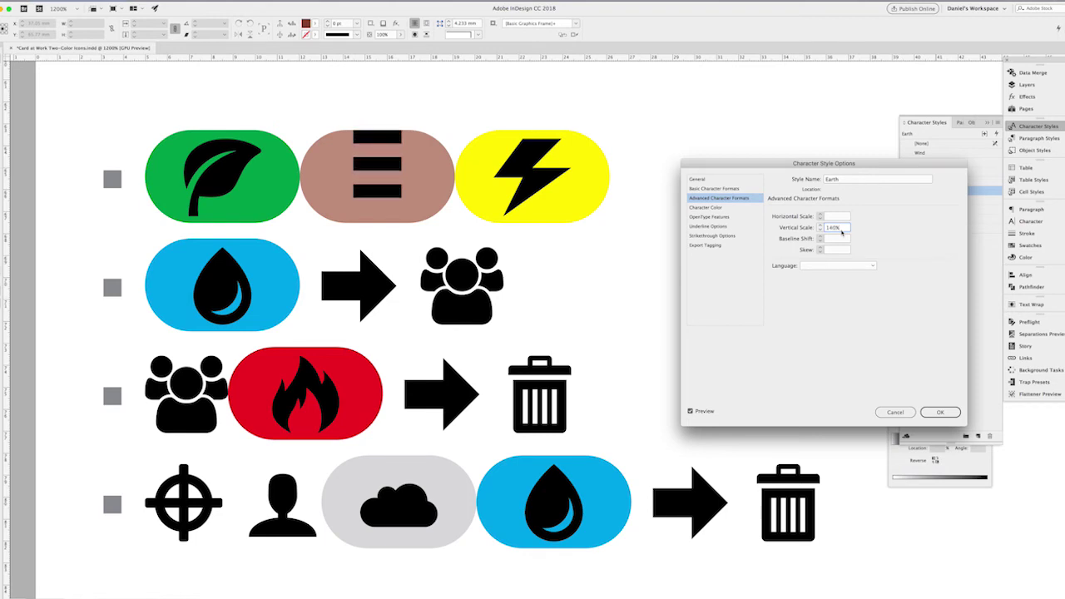
key(Down)
key(Up)
key(Up)
key(Up)
key(Up)
key(Up)
key(Up)
key(Up)
key(Up)
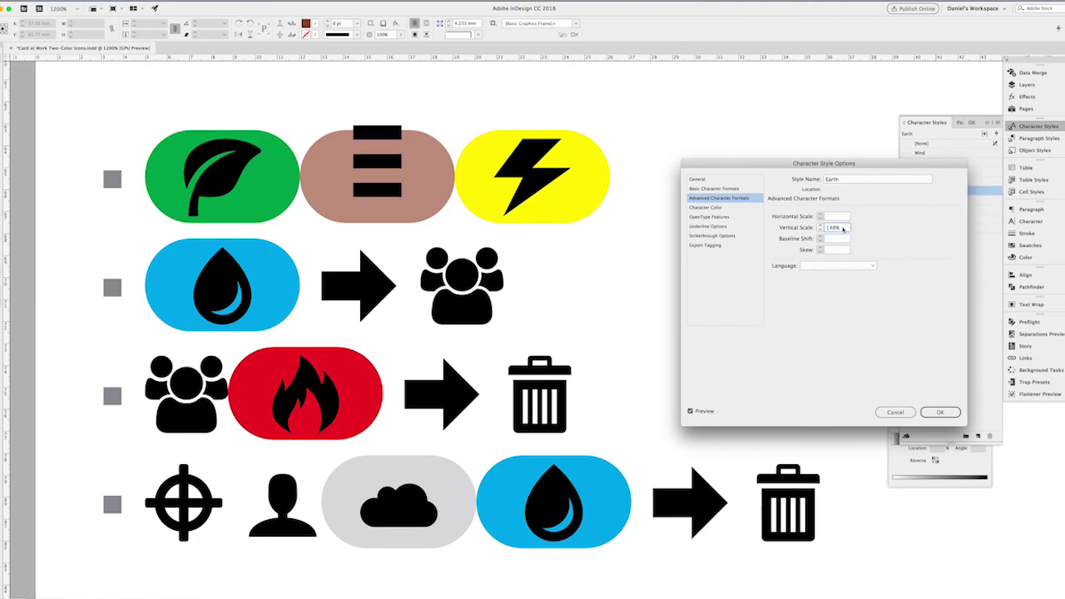
key(Up)
key(Up)
key(Up)
key(Up)
key(Up)
key(Up)
key(Up)
key(Up)
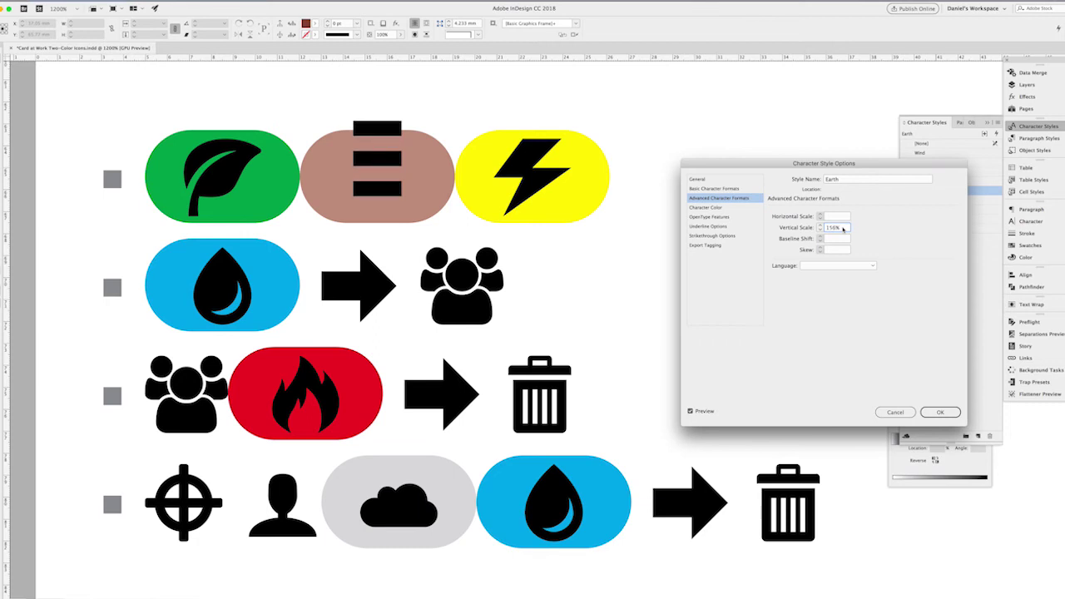
key(Up)
key(Up)
key(Up)
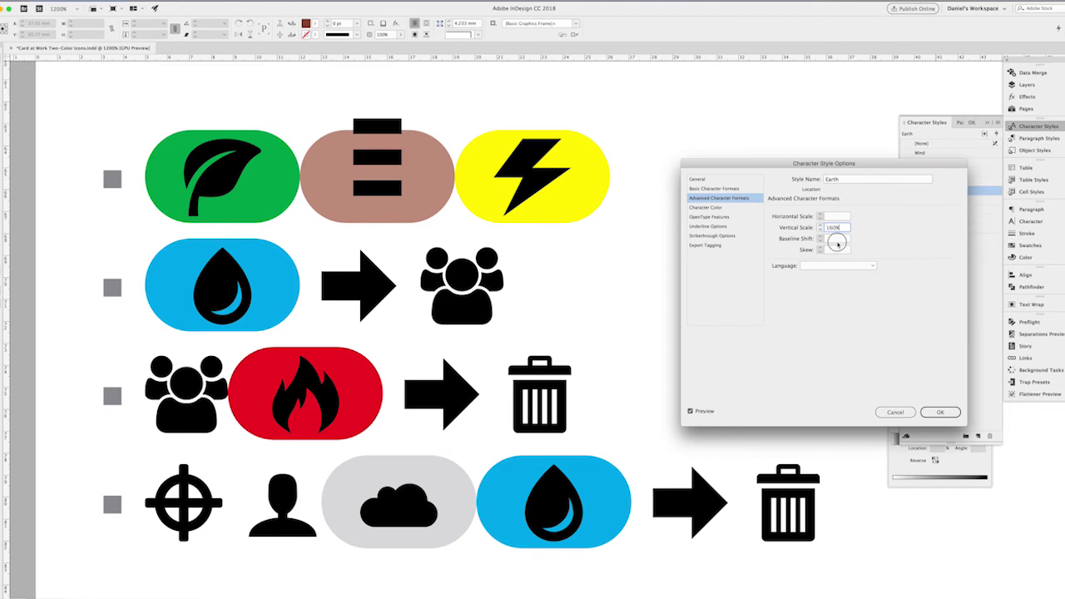
Step: Give the Earth glyph a -2 pt baseline shift
click(837, 240)
click(841, 228)
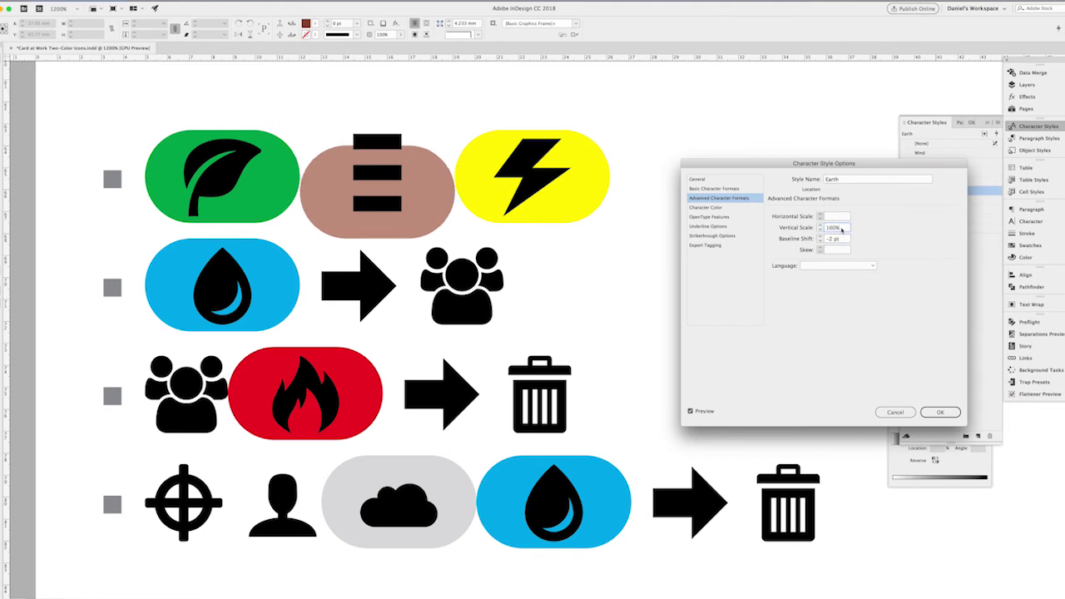
click(842, 240)
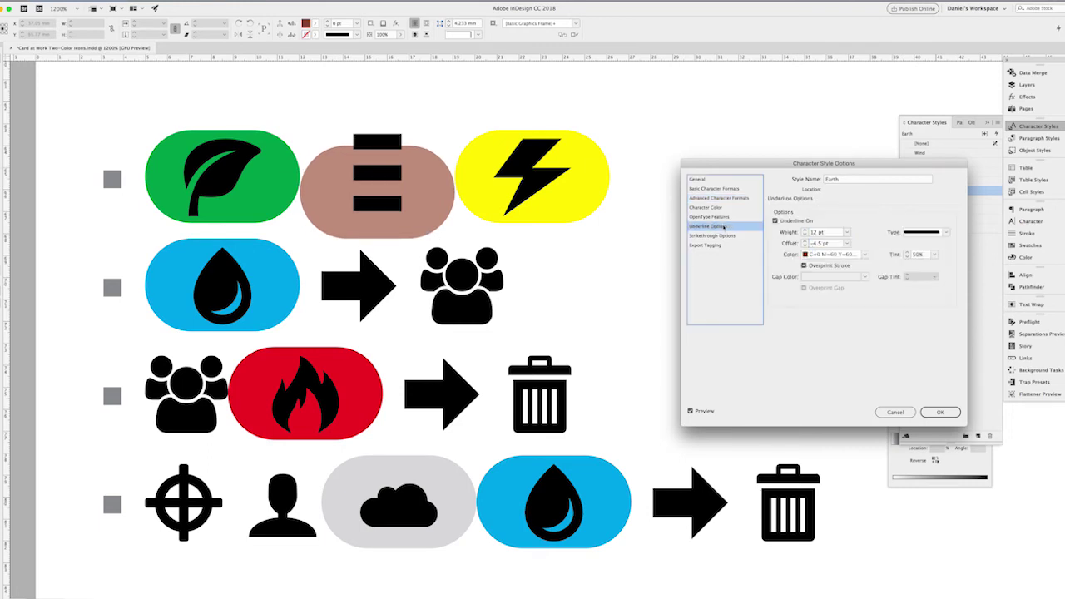
Step: Change the Earth style's underline offset from -4.5 pt to -2.5 pt
click(724, 227)
click(829, 244)
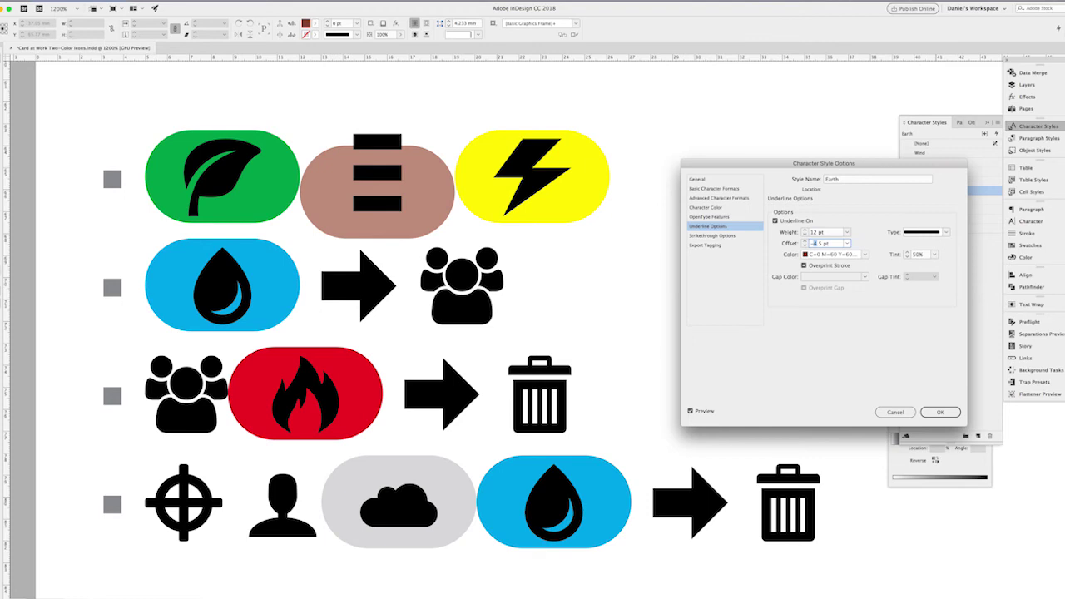
text(2)
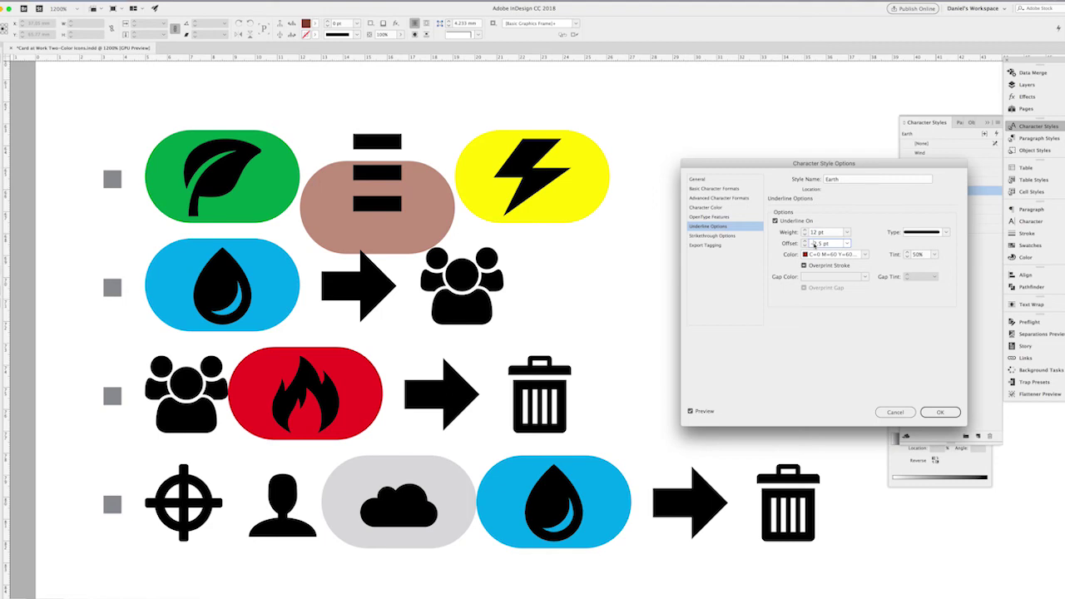
click(814, 243)
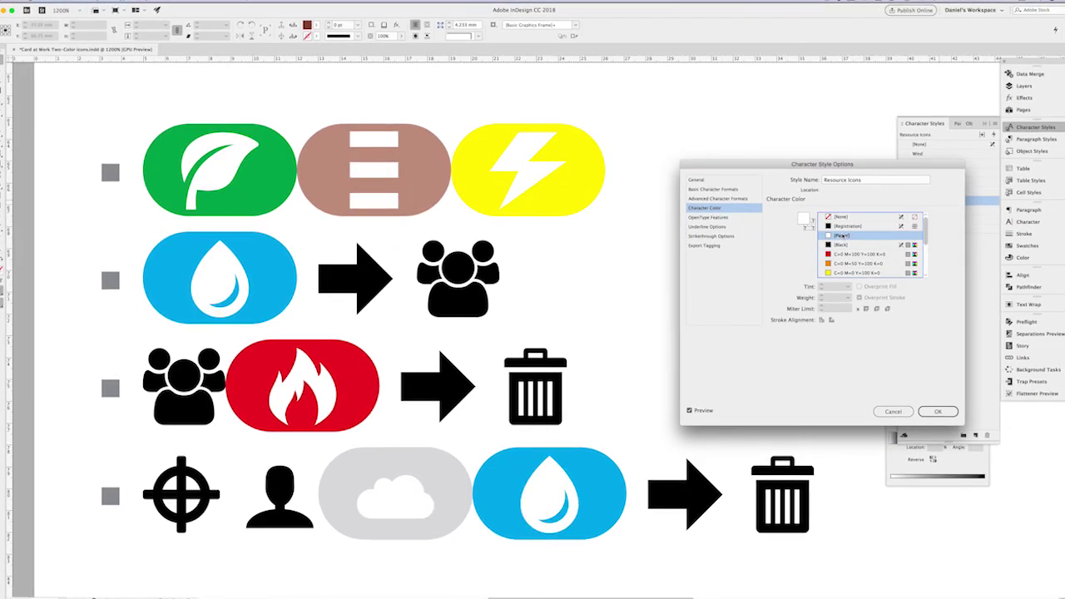
Step: Confirm Resource Icons, then colour the Electricity glyph orange (C=0 M=50 Y=100 K=0)
click(938, 411)
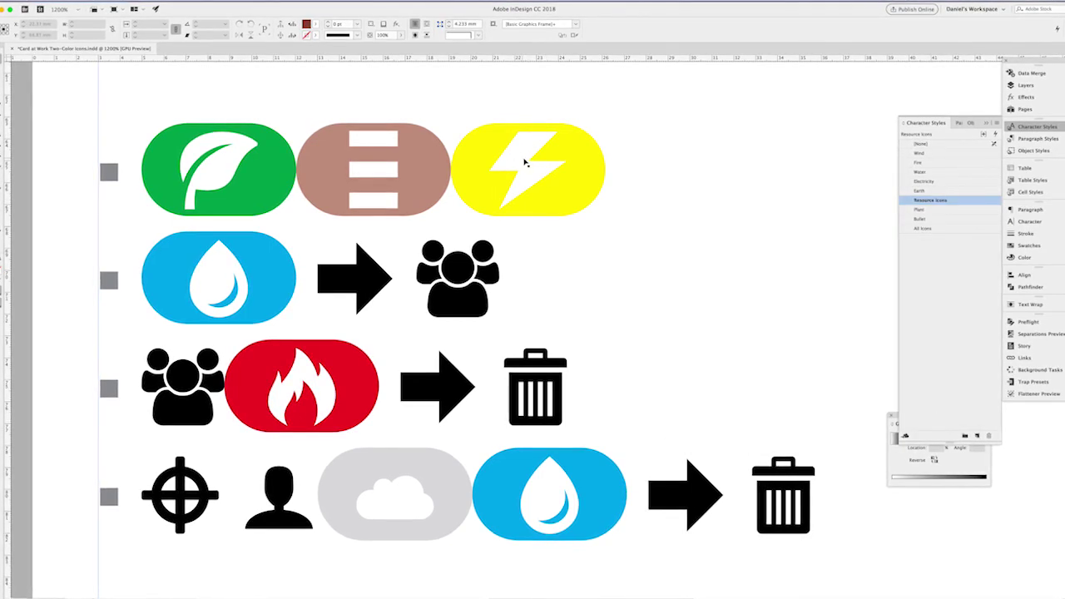
double_click(948, 181)
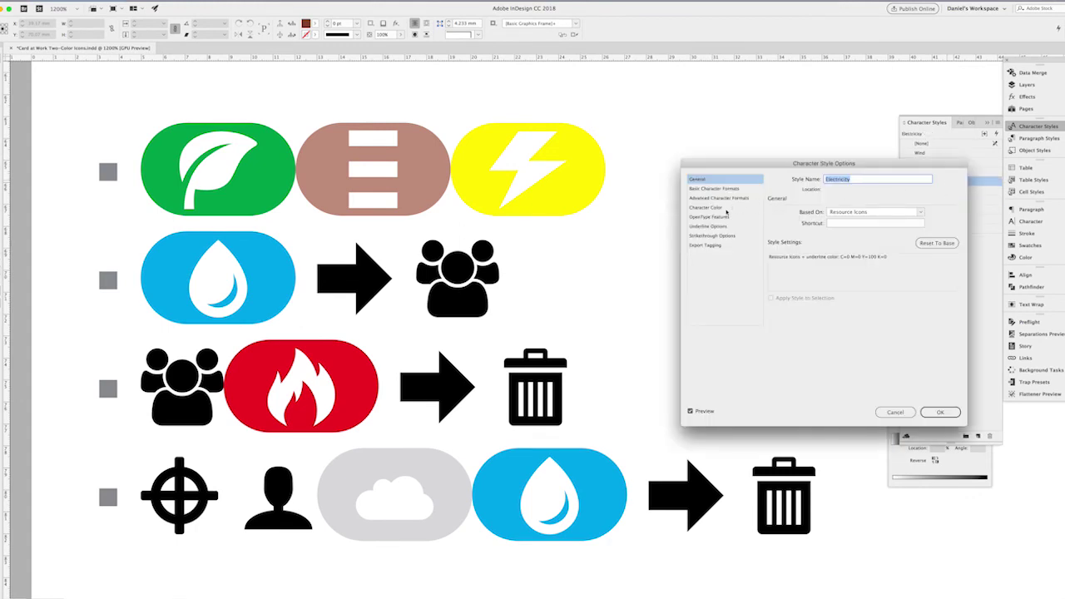
click(727, 210)
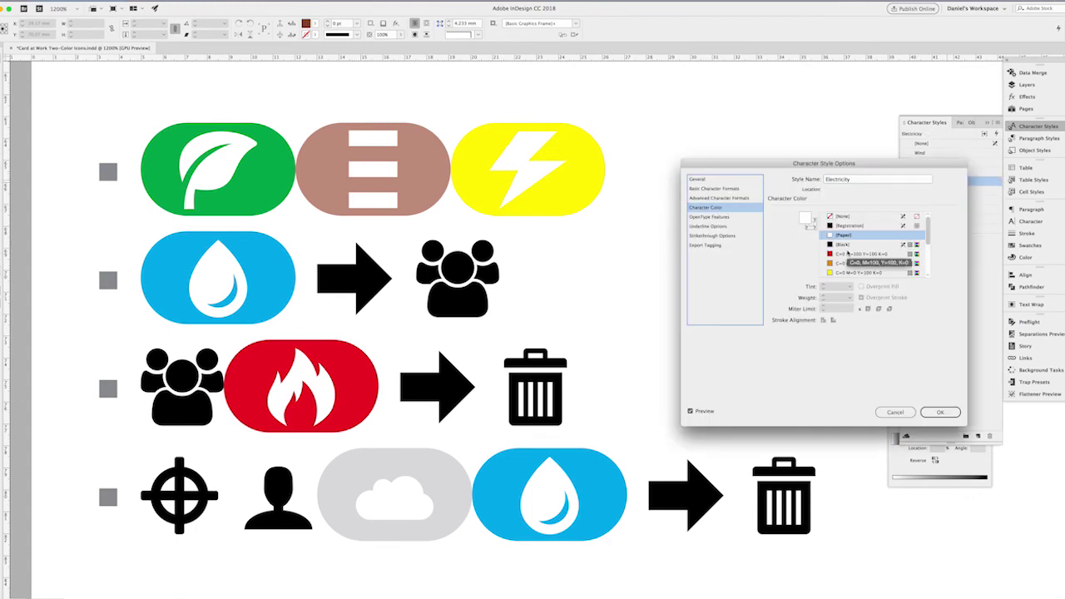
click(872, 264)
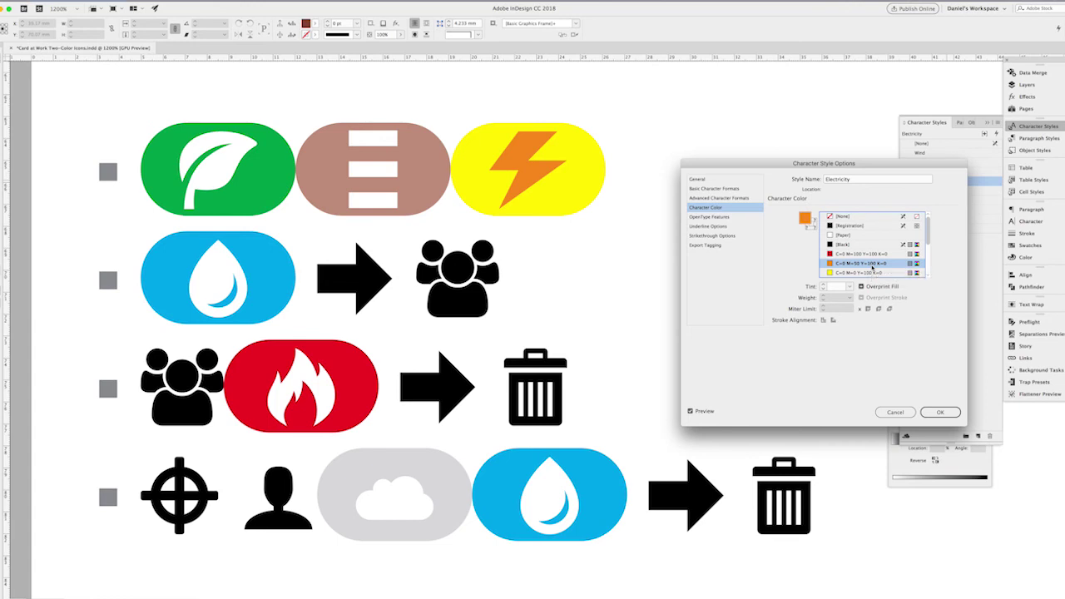
key(Return)
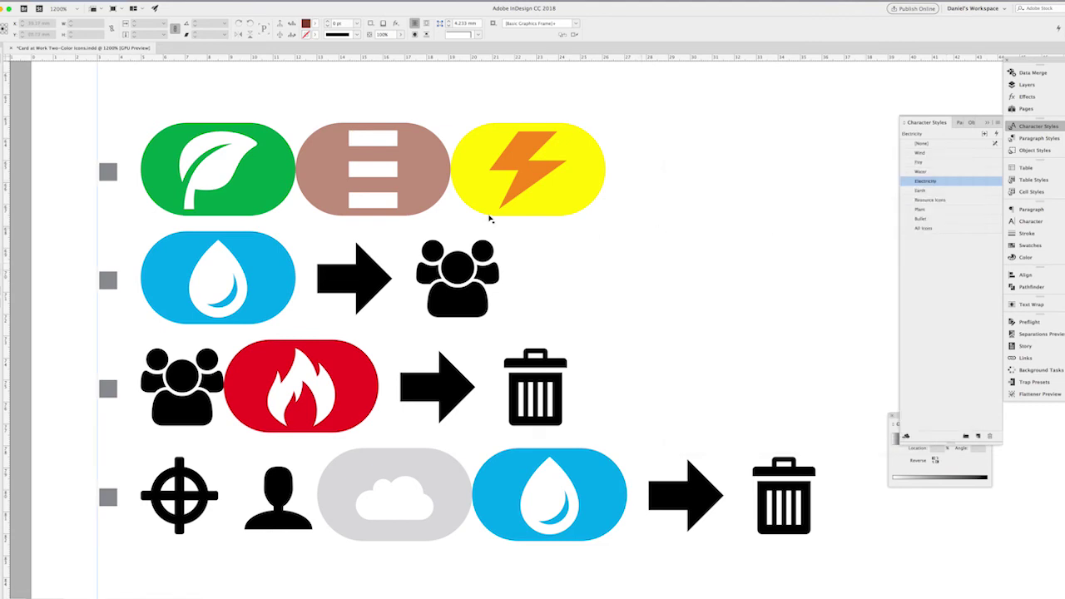
Step: Colour the Earth glyph bars dark brown
double_click(941, 190)
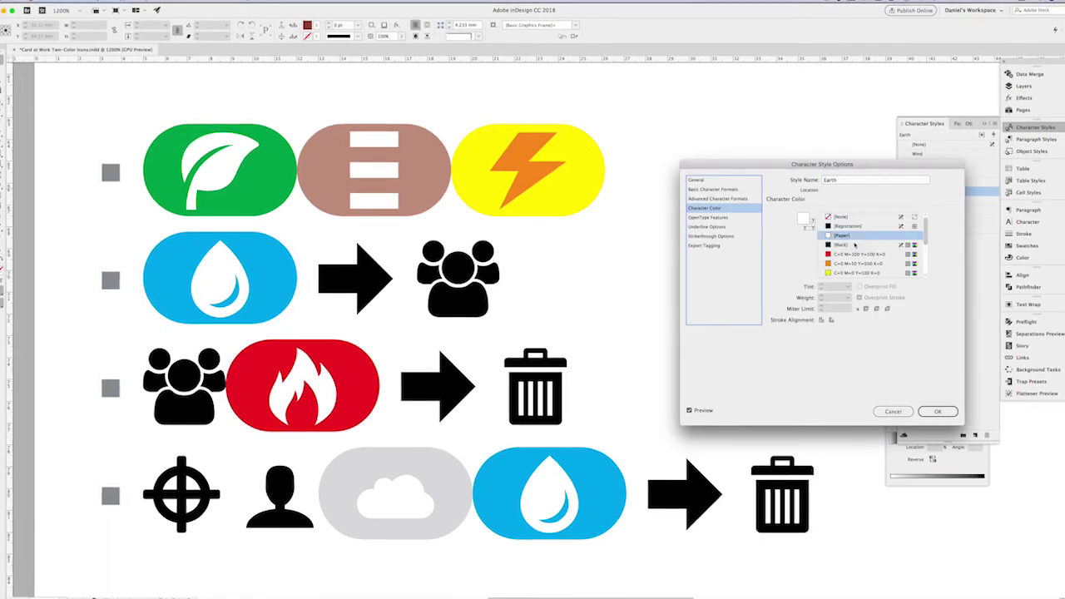
click(864, 244)
scroll(866, 249, down, 4)
click(856, 273)
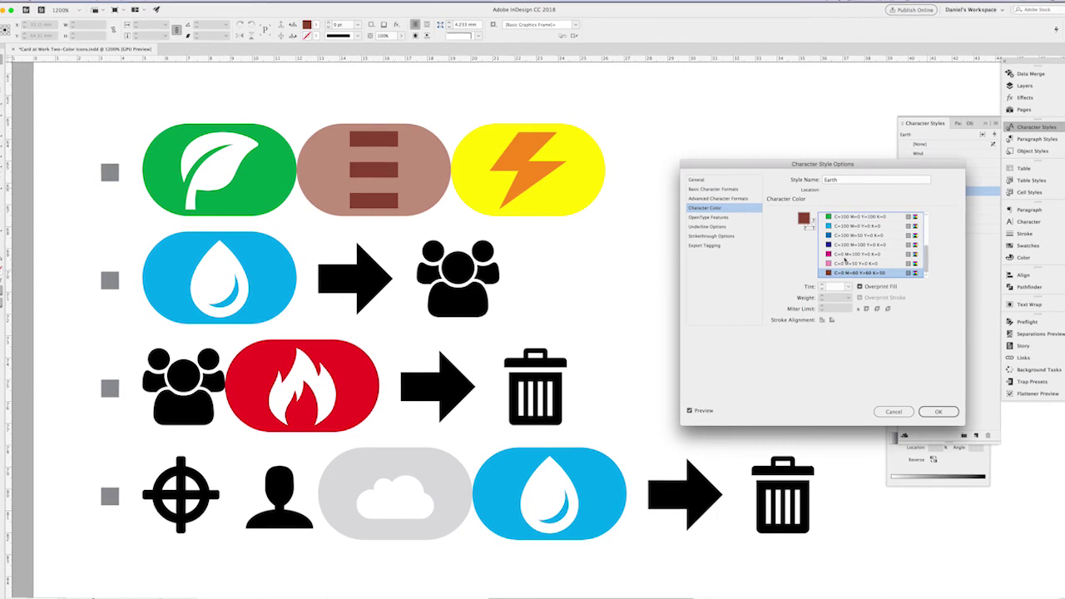
click(707, 227)
key(Return)
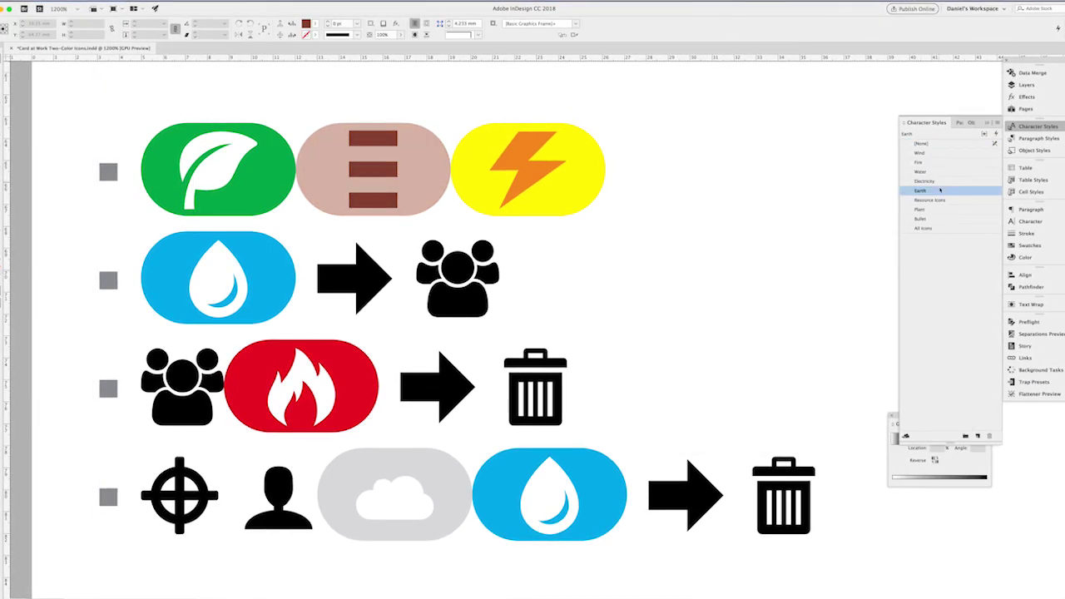
Step: Make the Plant leaf glyph yellow at a 50% tint
double_click(919, 209)
click(706, 207)
click(849, 263)
scroll(849, 265, down, 1)
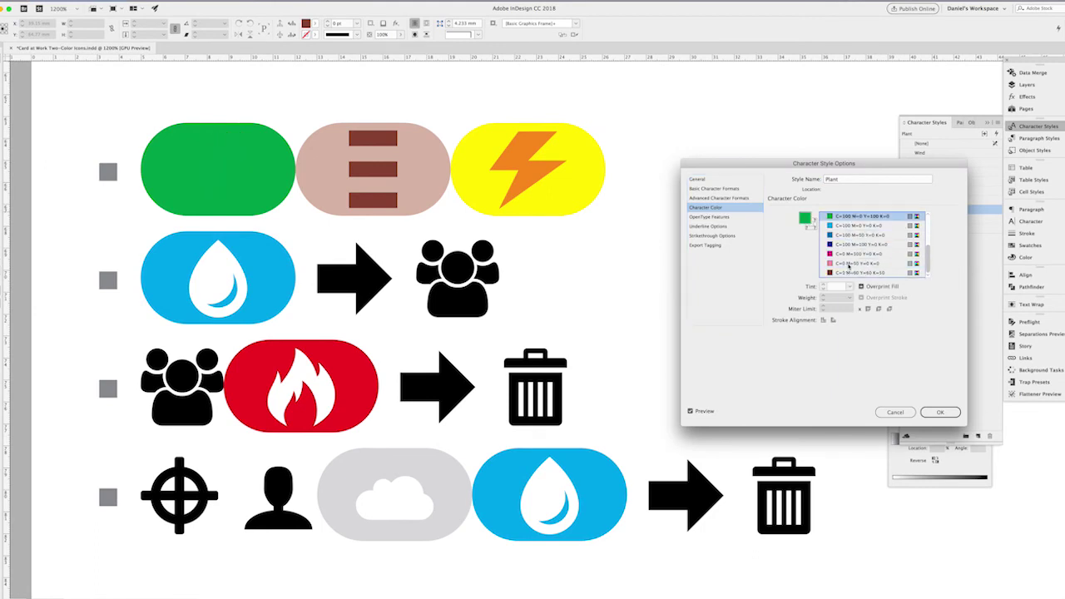
click(849, 263)
click(849, 263)
scroll(849, 265, down, 3)
scroll(849, 265, up, 4)
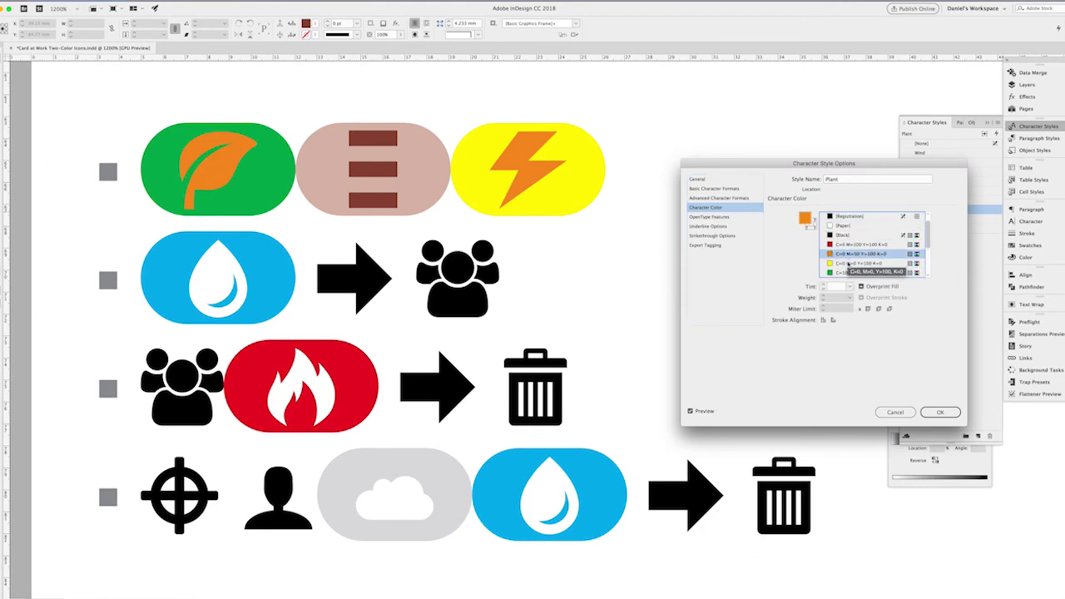
click(849, 263)
click(836, 286)
text(50)
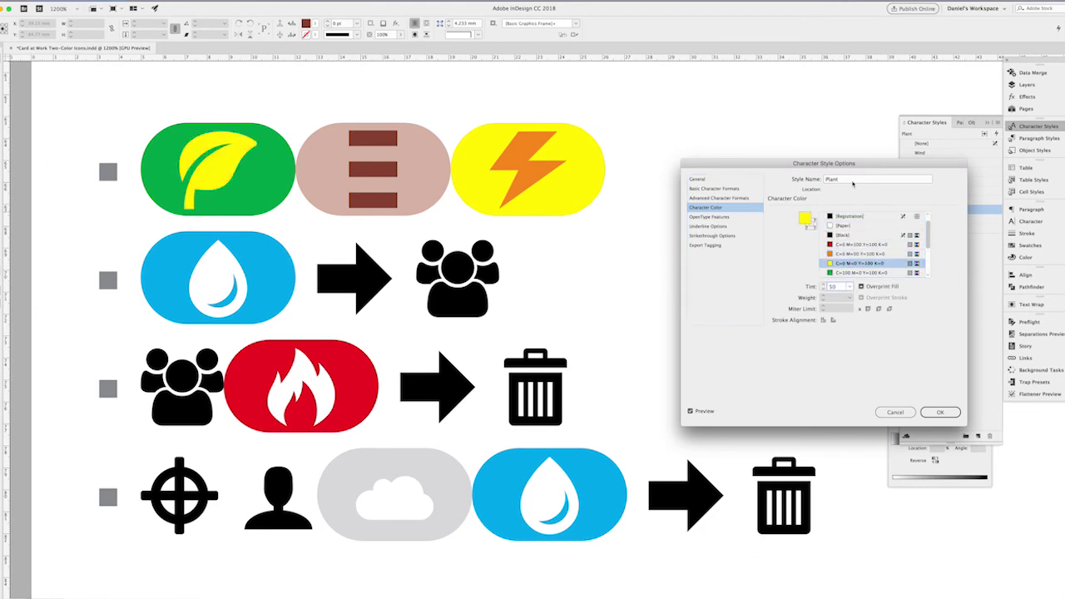
key(Tab)
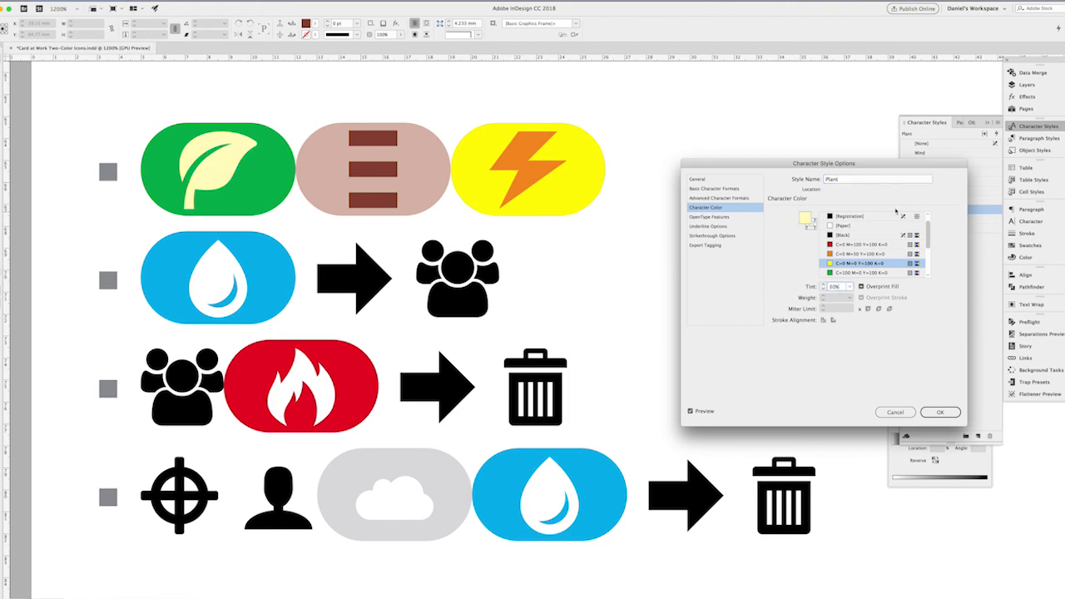
key(Return)
Step: Make the Water droplets cyan on a dark-blue underline capsule
double_click(921, 172)
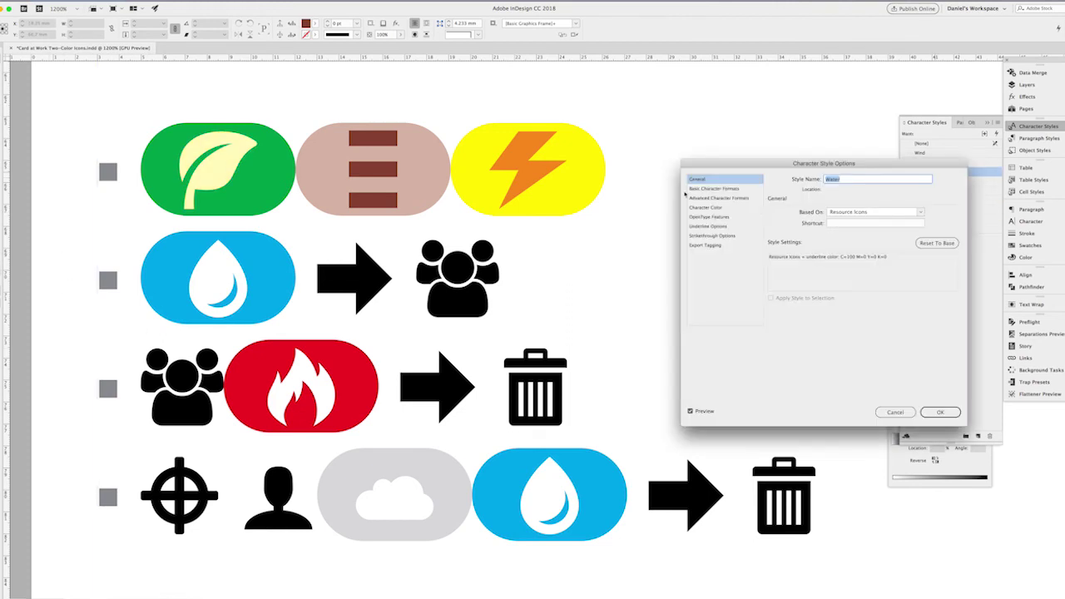
click(714, 208)
click(869, 245)
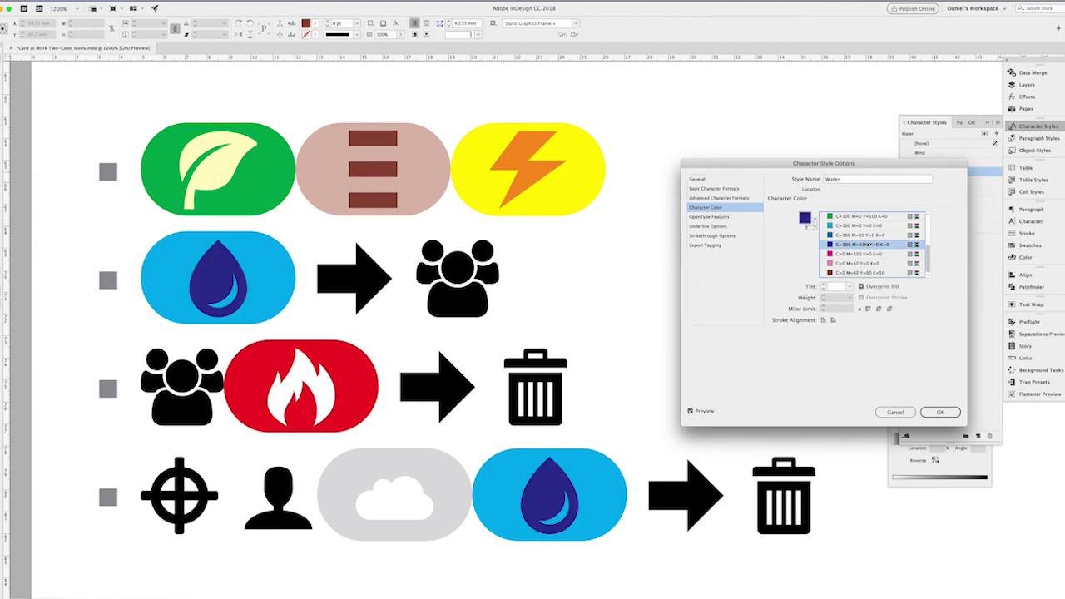
click(857, 226)
click(708, 227)
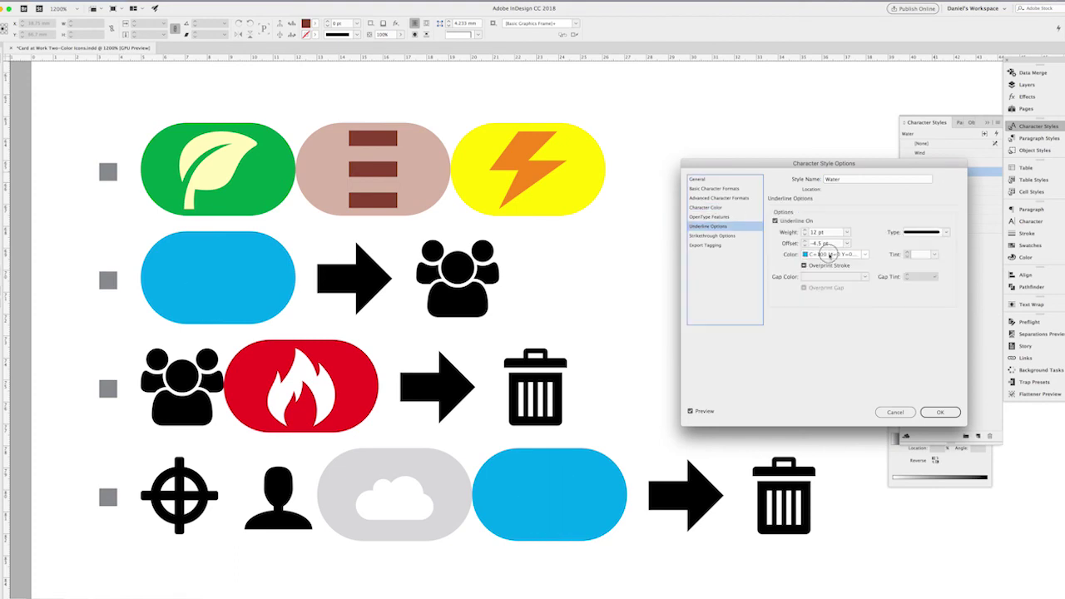
click(833, 254)
click(840, 308)
key(Return)
Step: Make the Fire flame red on an orange underline capsule
double_click(919, 162)
click(713, 208)
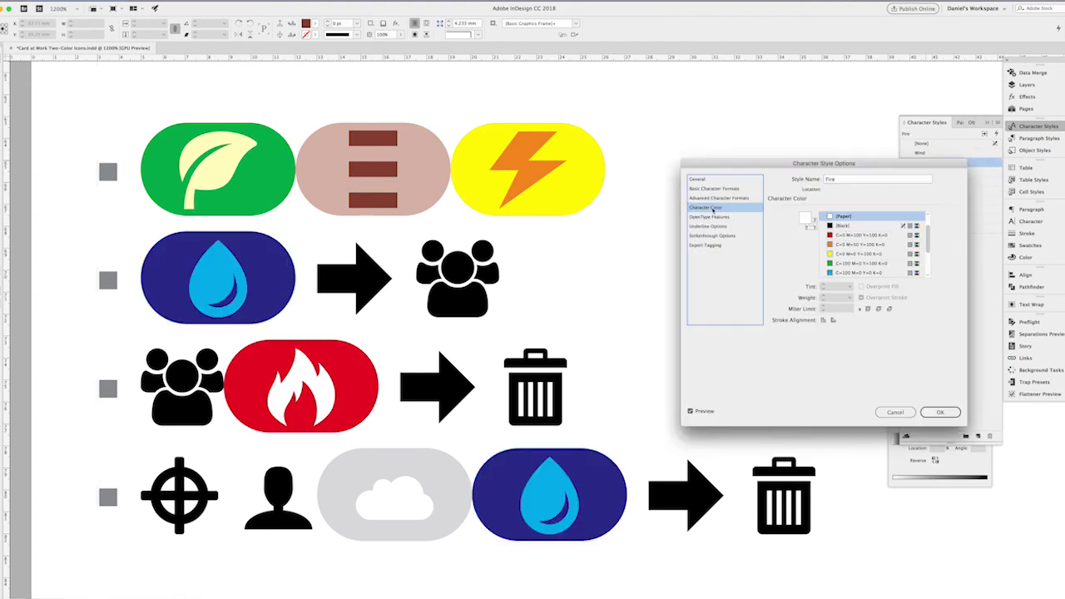
click(844, 245)
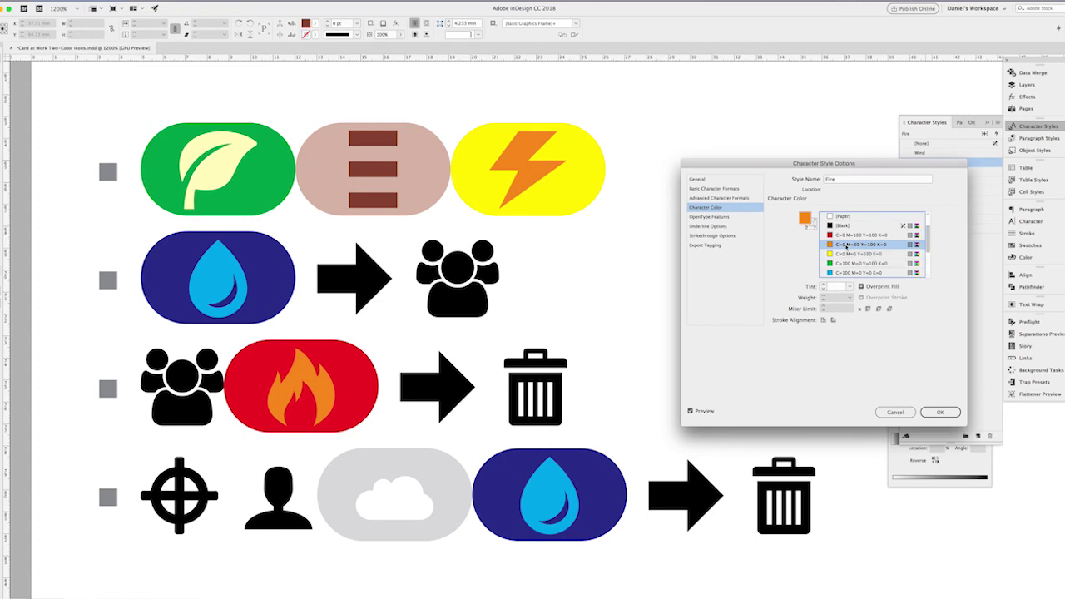
click(847, 235)
click(709, 226)
click(837, 254)
click(884, 274)
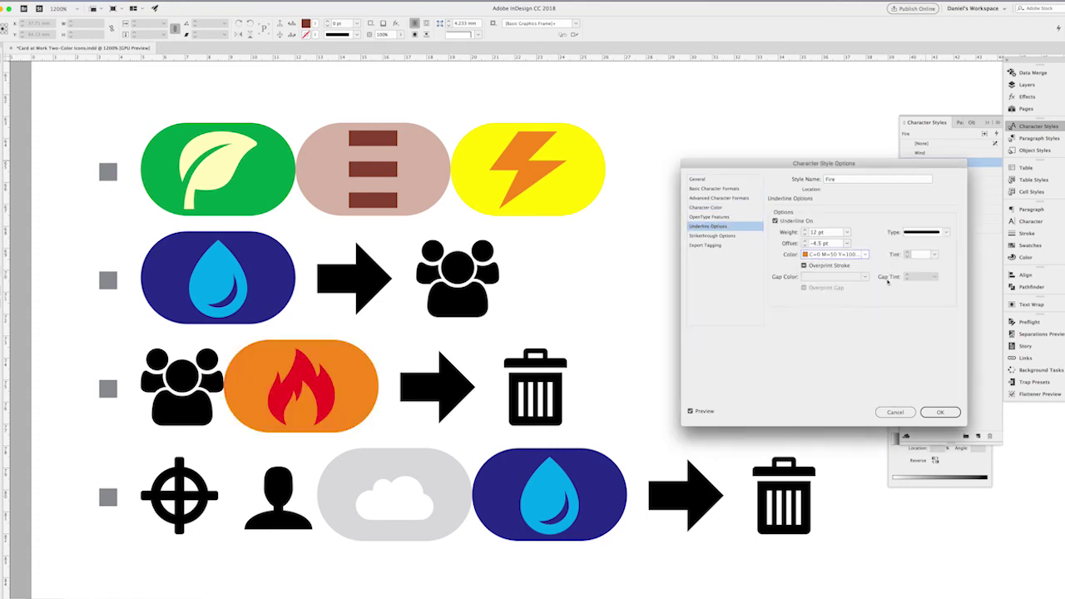
key(Return)
Step: Create a new lighter orange colour swatch by lowering its Magenta value
click(1030, 246)
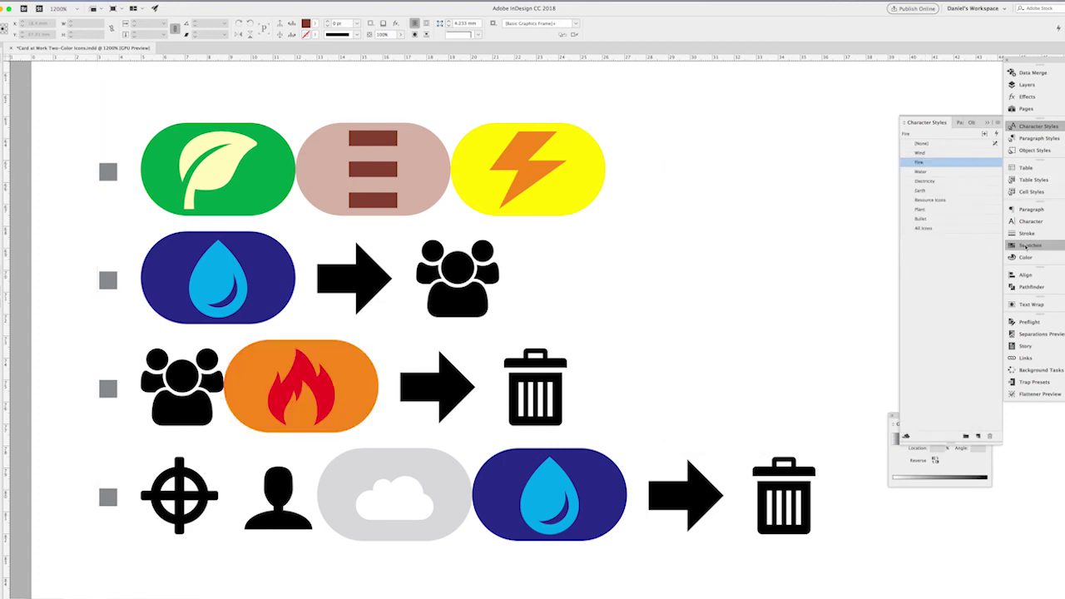
alt+click(978, 337)
double_click(782, 298)
text(40)
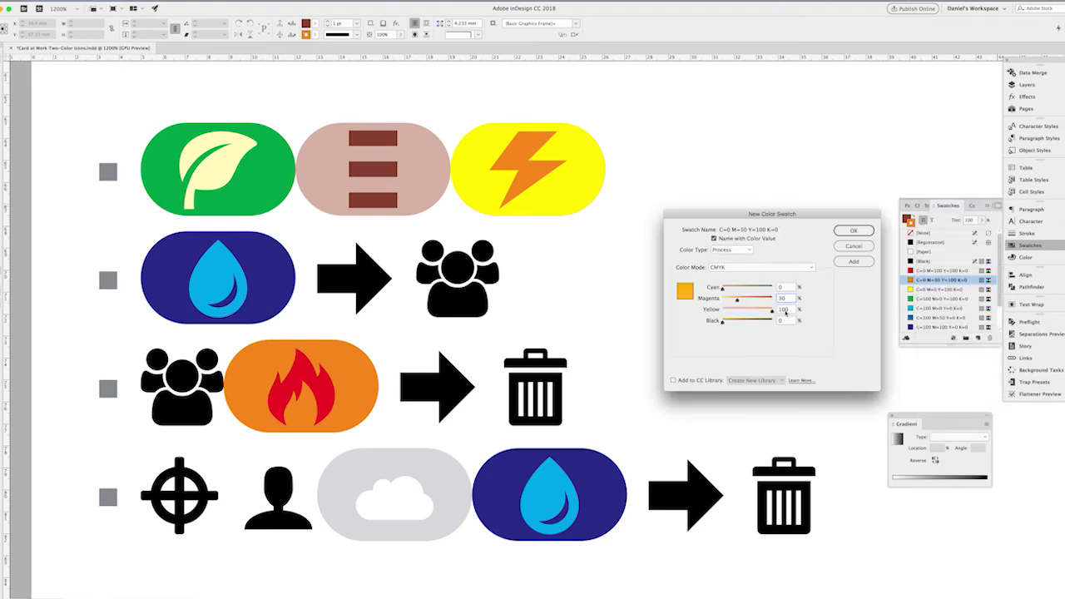
double_click(786, 299)
text(30)
key(Return)
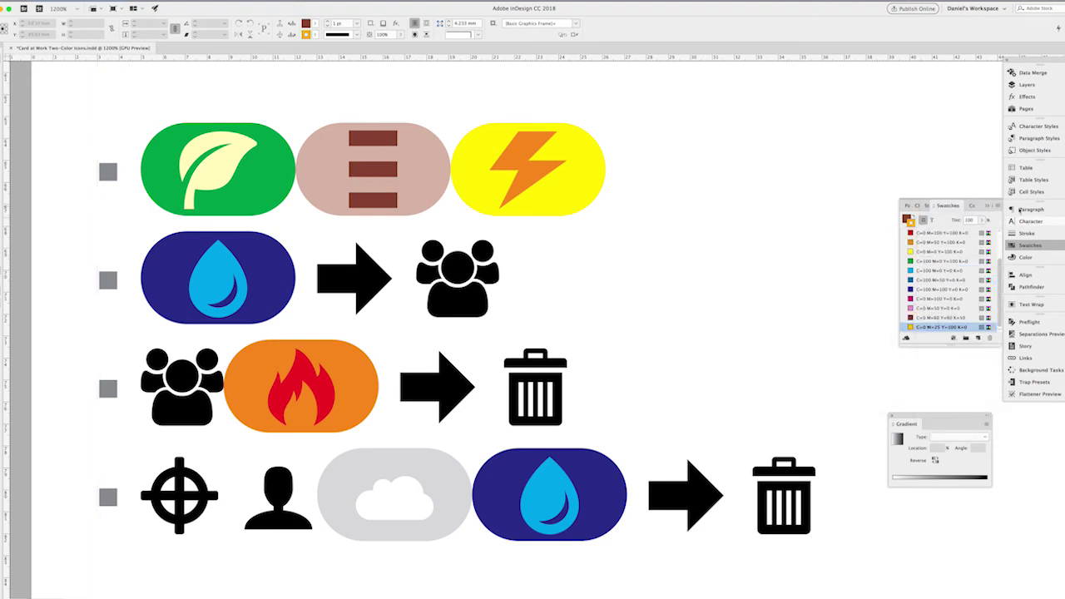
Step: Apply the new lighter orange swatch to the Fire style's capsule
click(1039, 125)
double_click(933, 162)
click(706, 207)
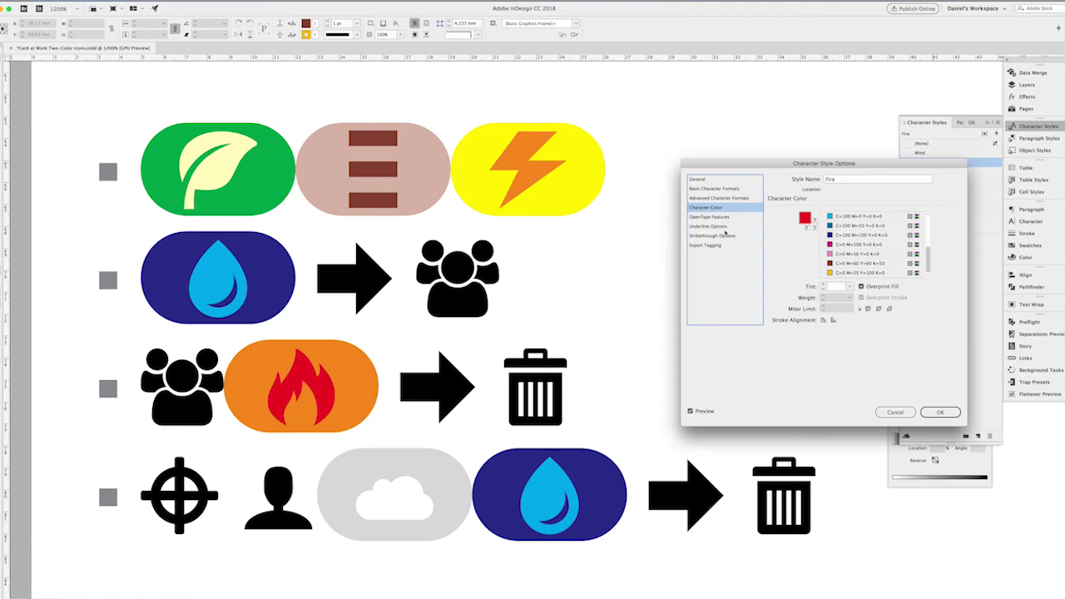
scroll(866, 249, down, 1)
click(858, 272)
key(Return)
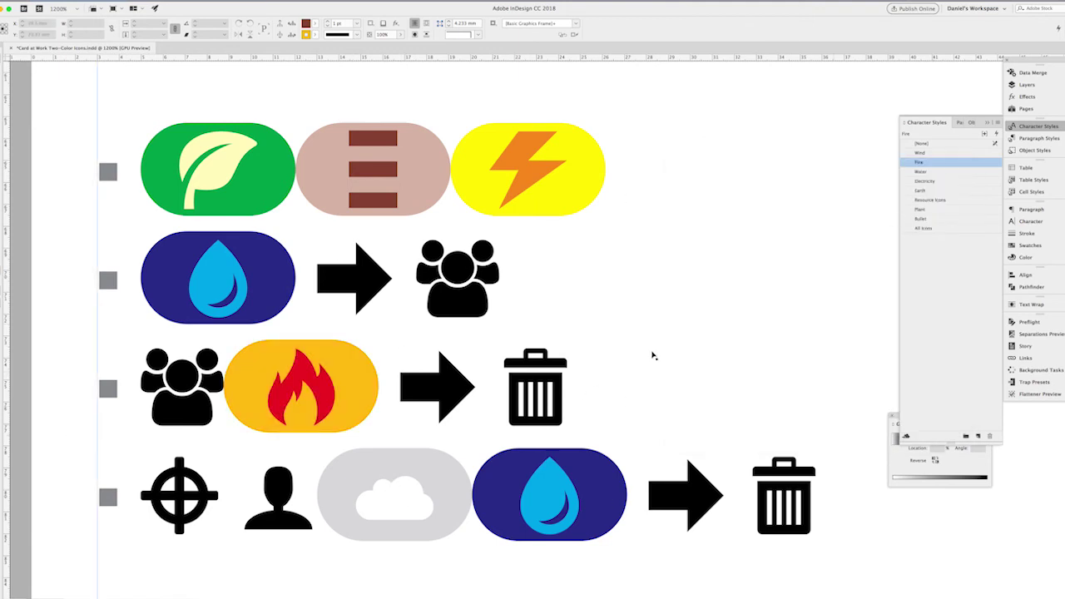
Step: Give the Wind style's underline capsule a cyan colour with a 30% tint
double_click(943, 154)
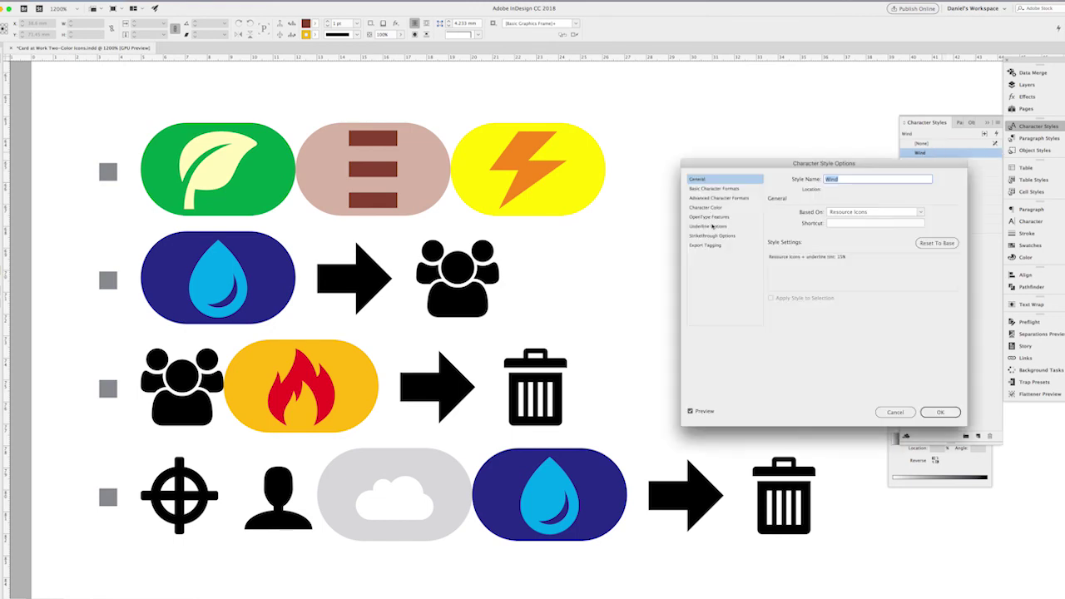
click(707, 226)
click(865, 254)
click(840, 350)
click(920, 256)
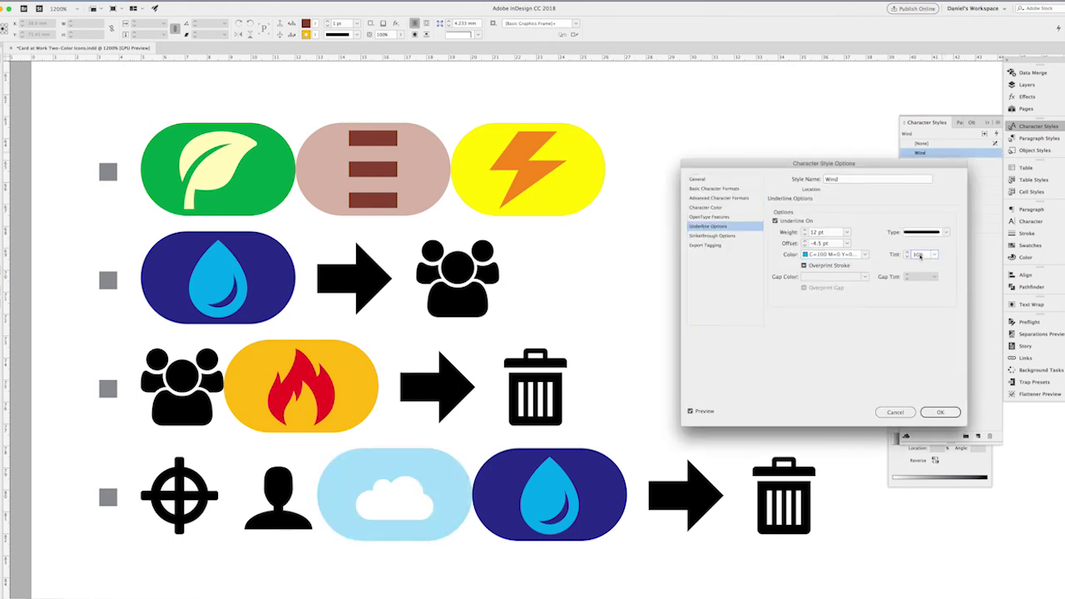
key(Tab)
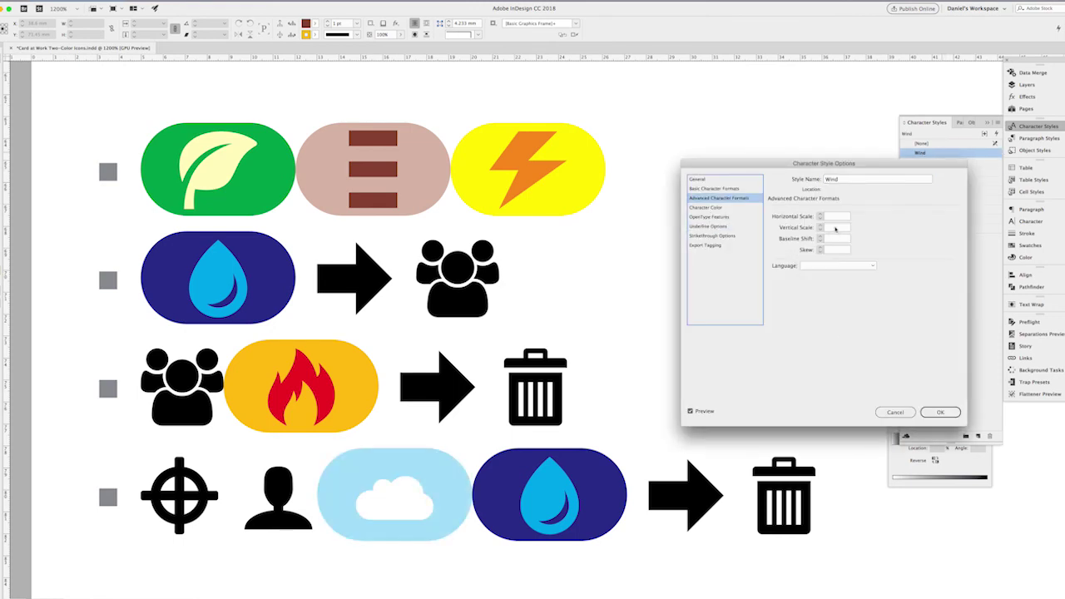
click(805, 241)
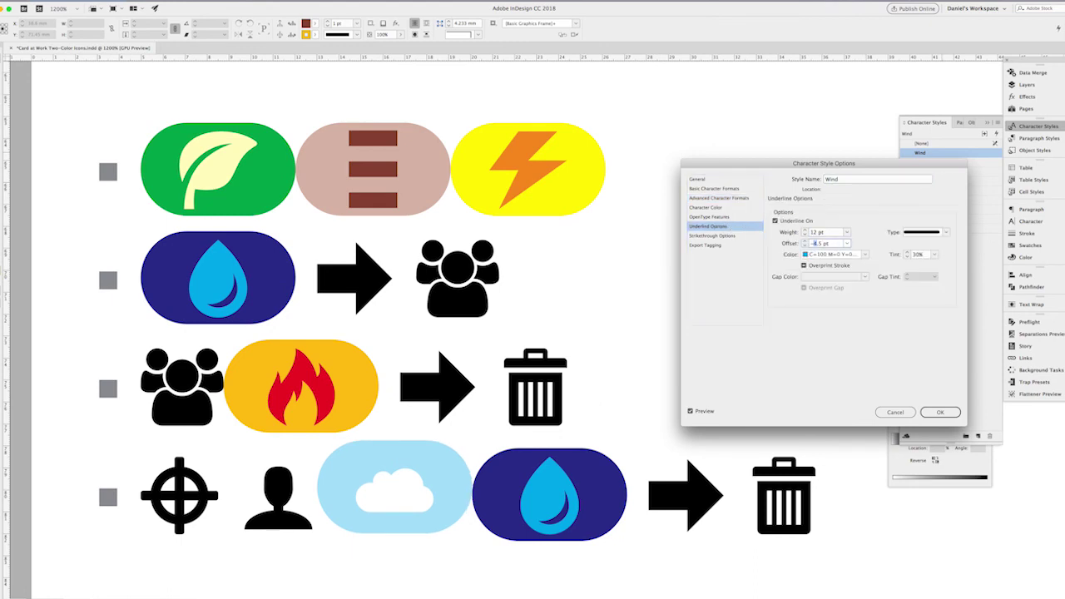
Step: Stretch the cloud glyph to 125% vertical scale, keeping the capsule offset at -4.5 pt
click(735, 198)
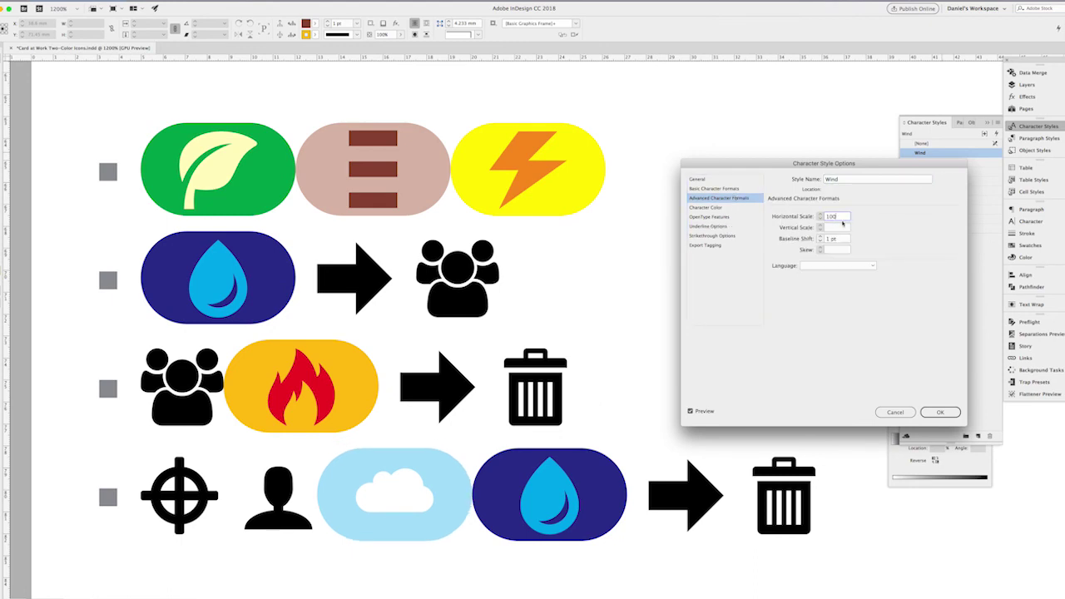
drag(826, 217, 842, 218)
key(BackSpace)
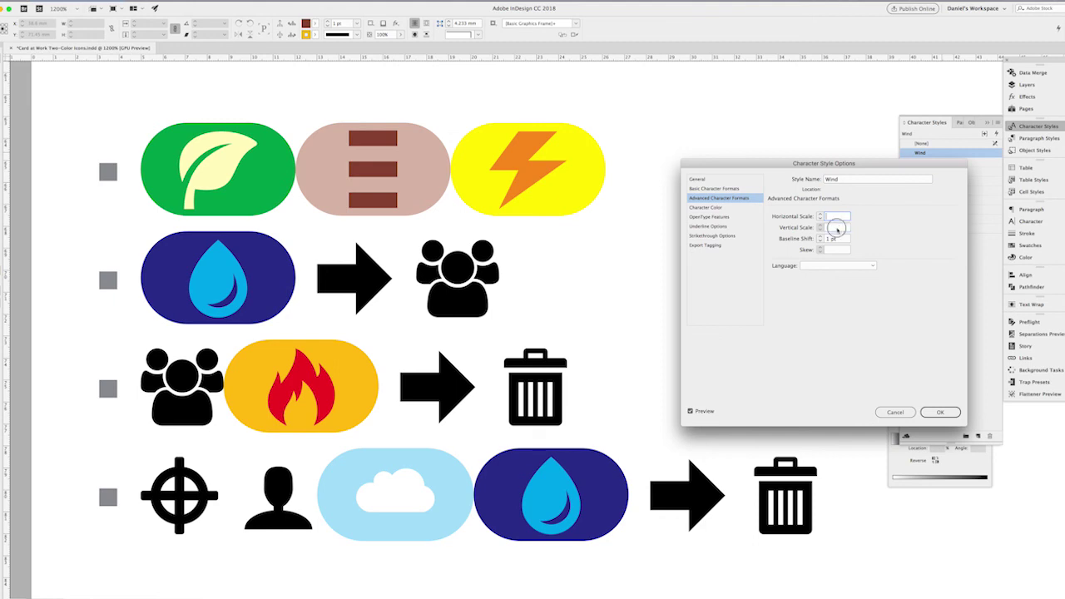
click(838, 228)
text(125)
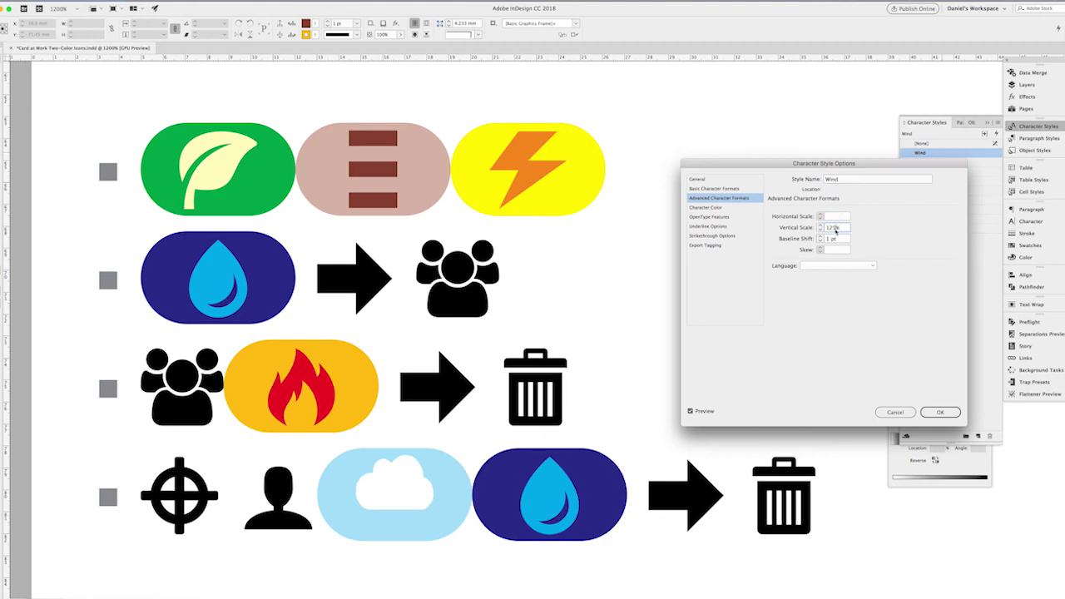
click(851, 180)
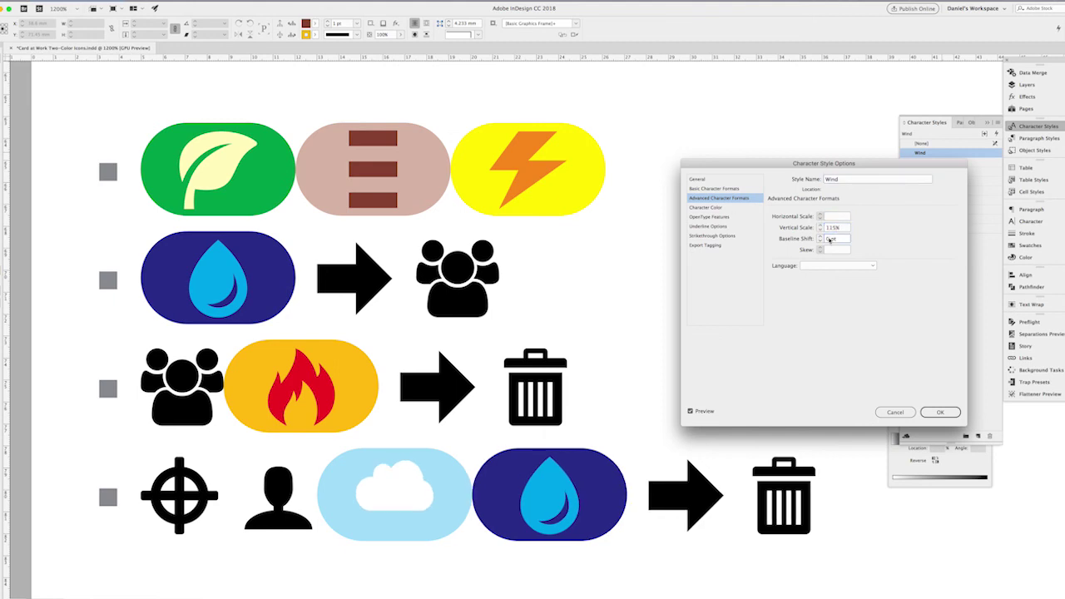
click(708, 227)
click(805, 246)
click(831, 232)
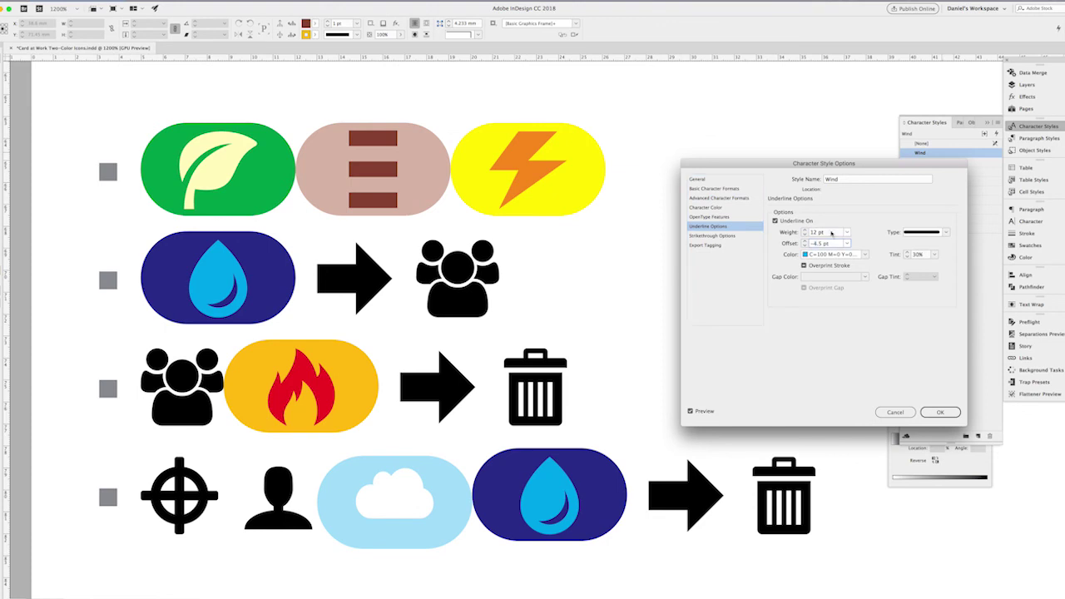
key(Return)
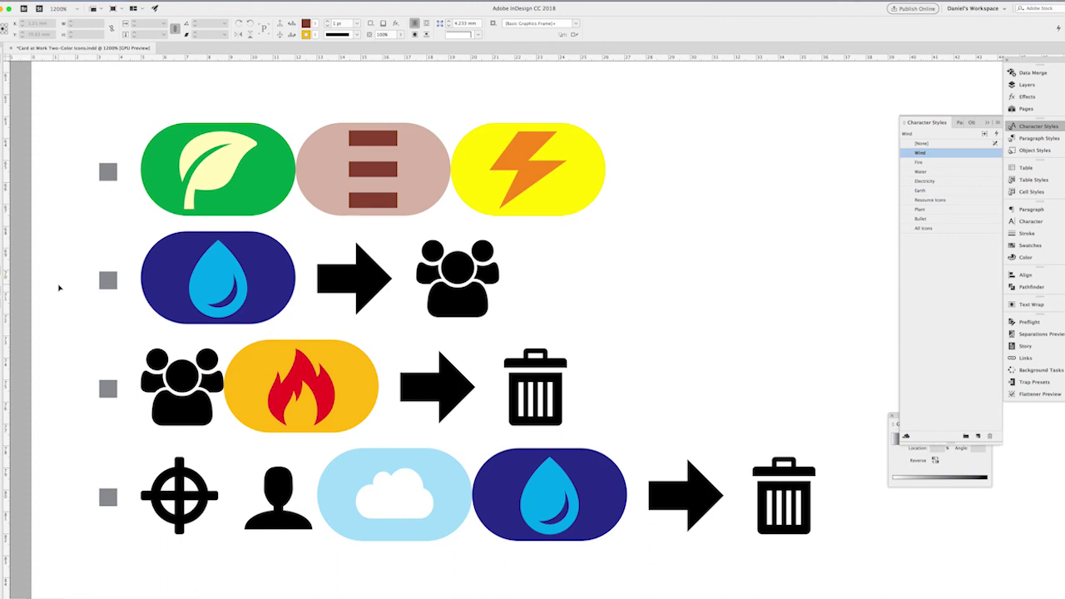
double_click(519, 296)
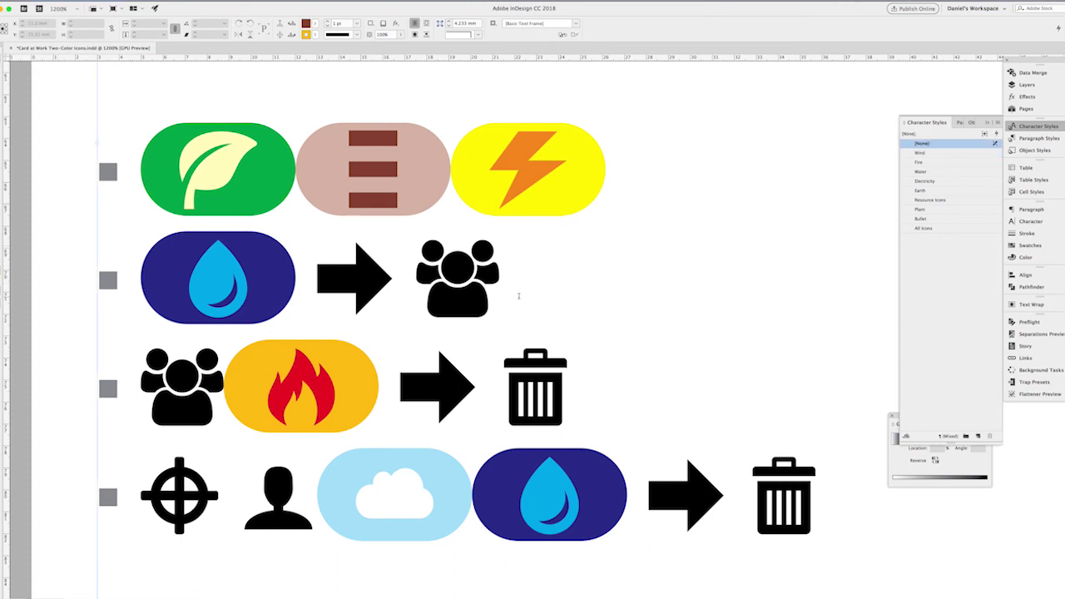